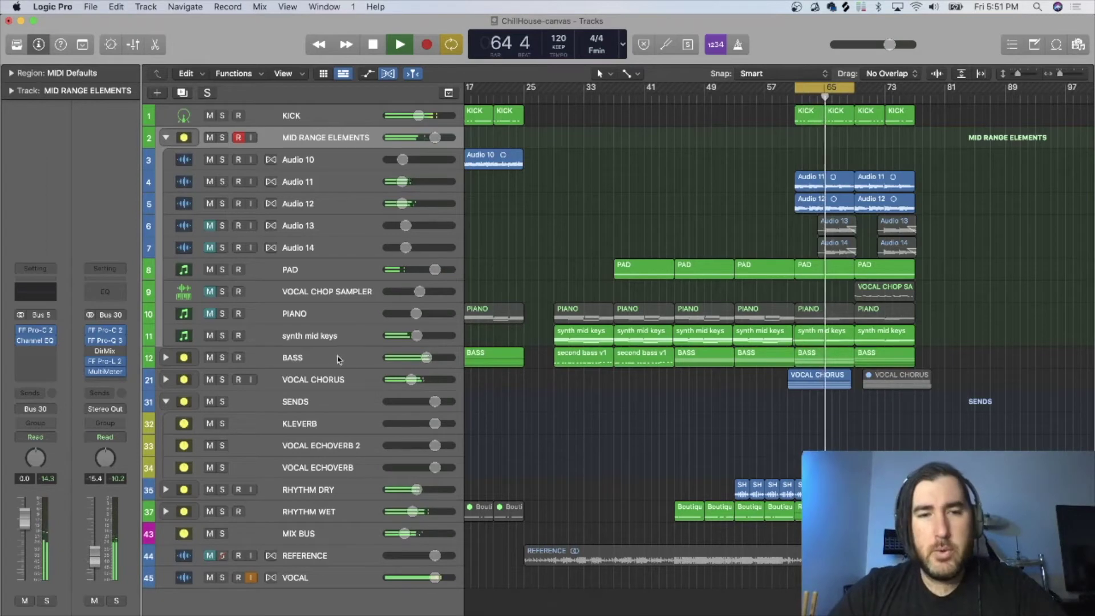
Select VOCAL CHORUS, collapse the track stacks, and open its Kleverb insert
click(323, 385)
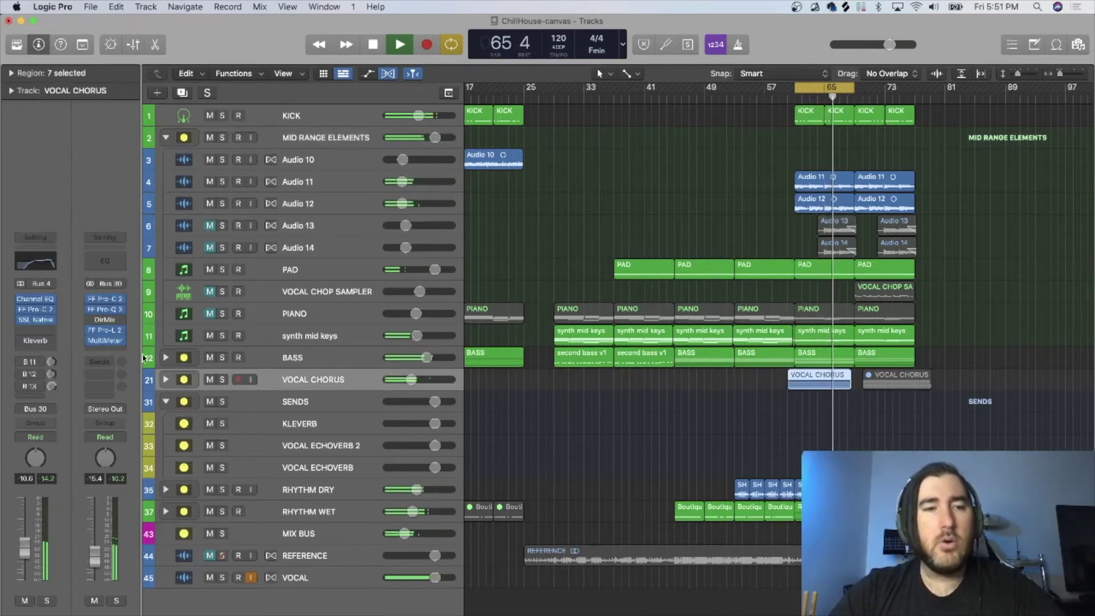
key(ctrl+Left)
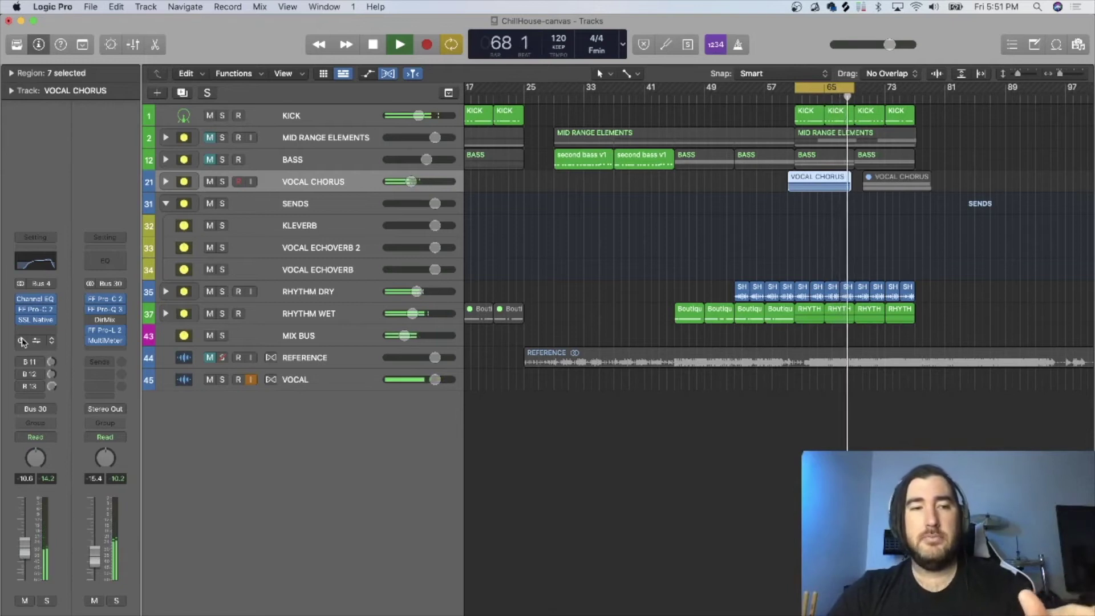
click(34, 341)
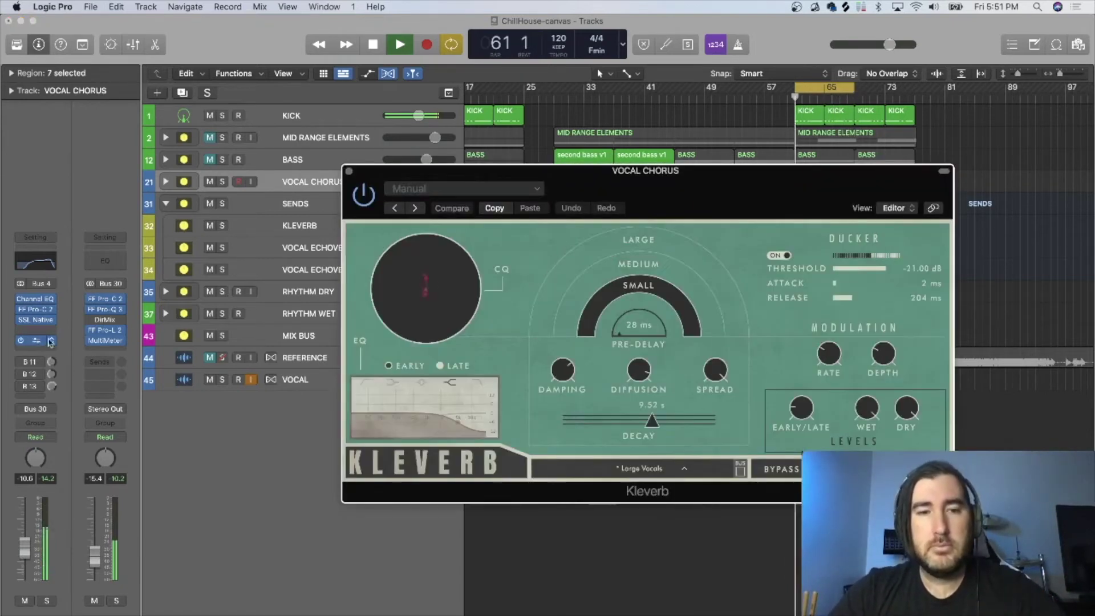
Raise the MIX BUS volume and reposition the Kleverb window
drag(365, 172, 503, 302)
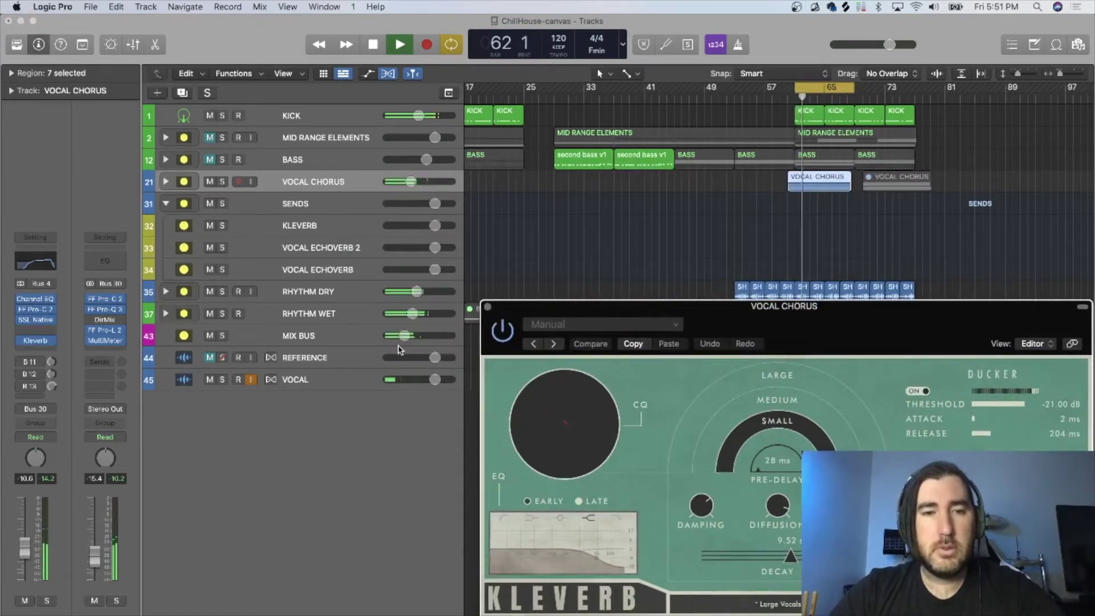
drag(403, 341, 427, 335)
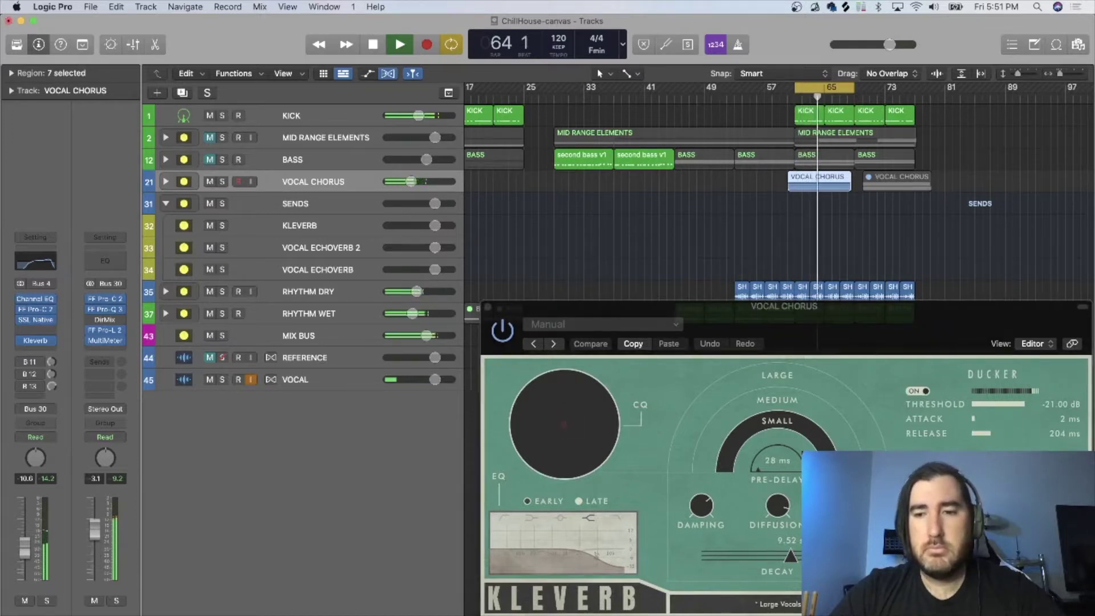
drag(852, 325, 747, 294)
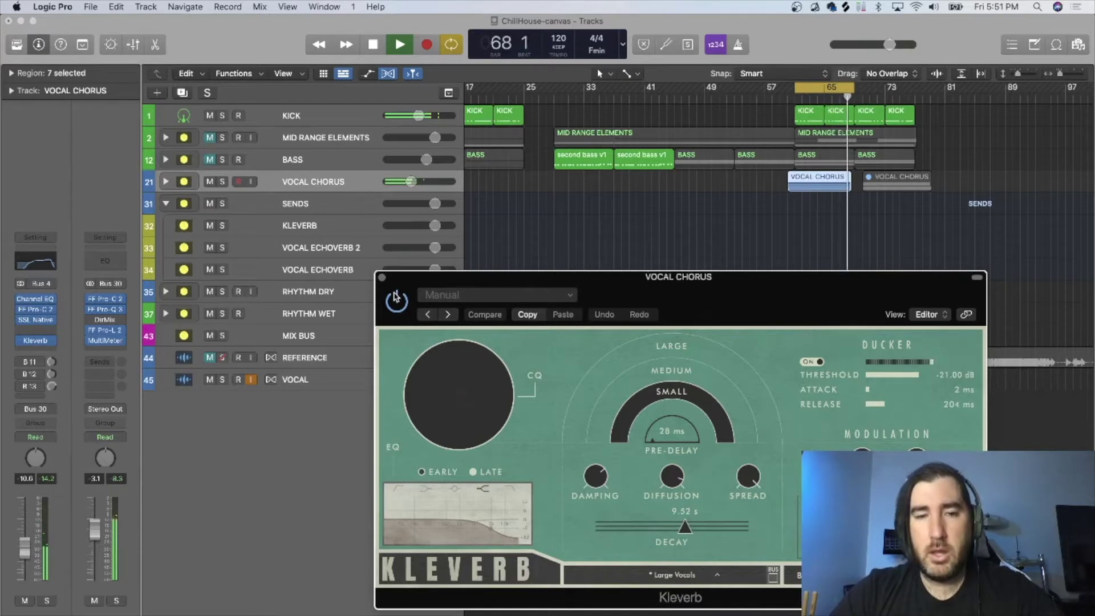
Stop playback and move the Kleverb window up and left into full view
key(space)
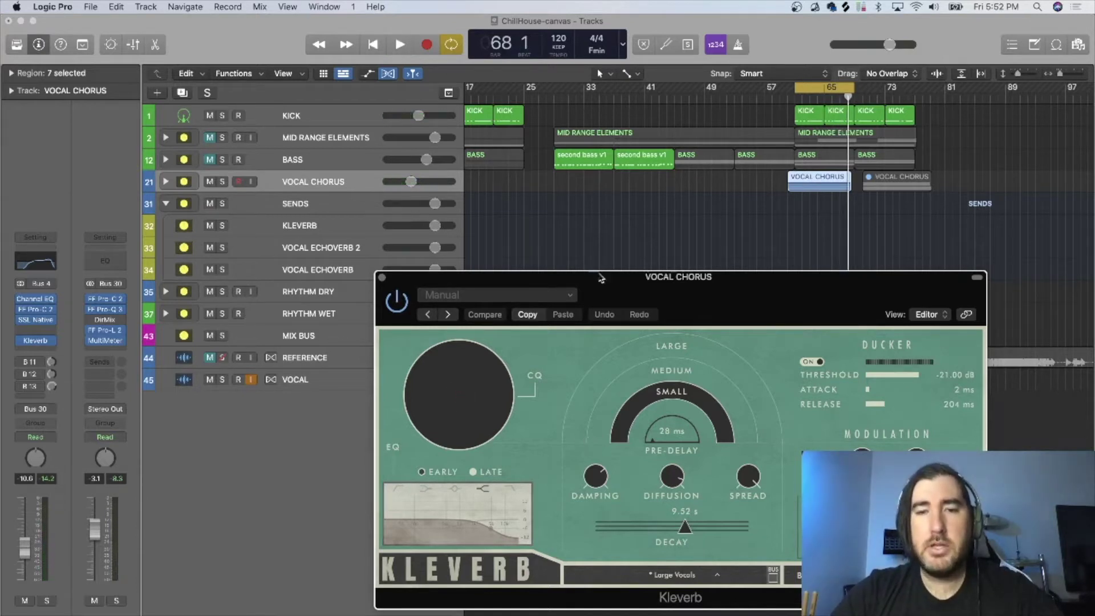
drag(623, 279, 509, 190)
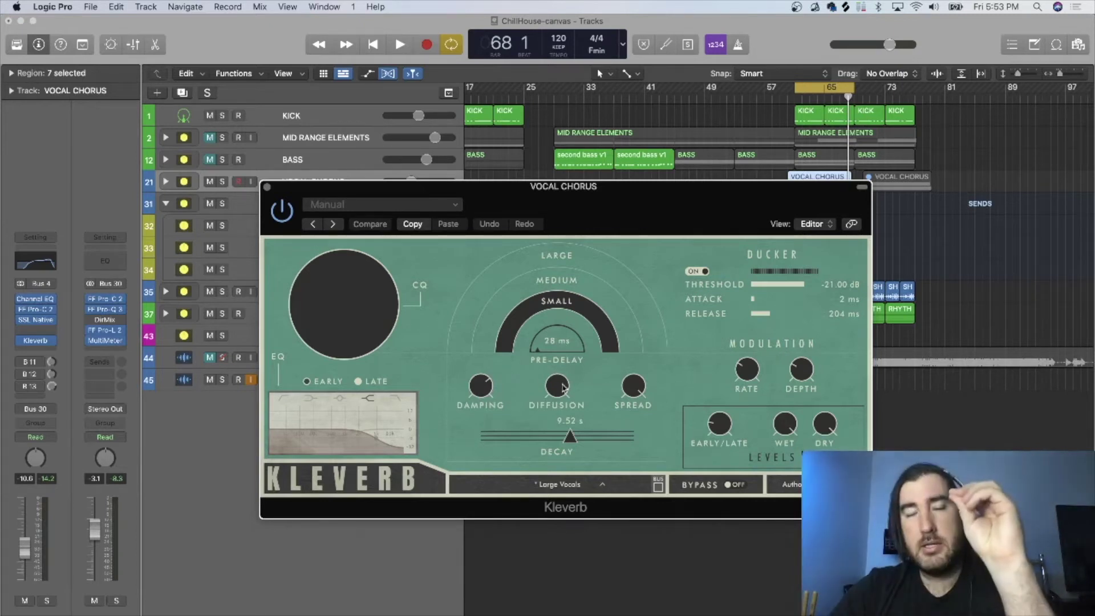
Check the Kleverb PDF manual's User Interface section in Chrome, then return to Logic Pro
key(super+Tab)
scroll(567, 413, up, 3)
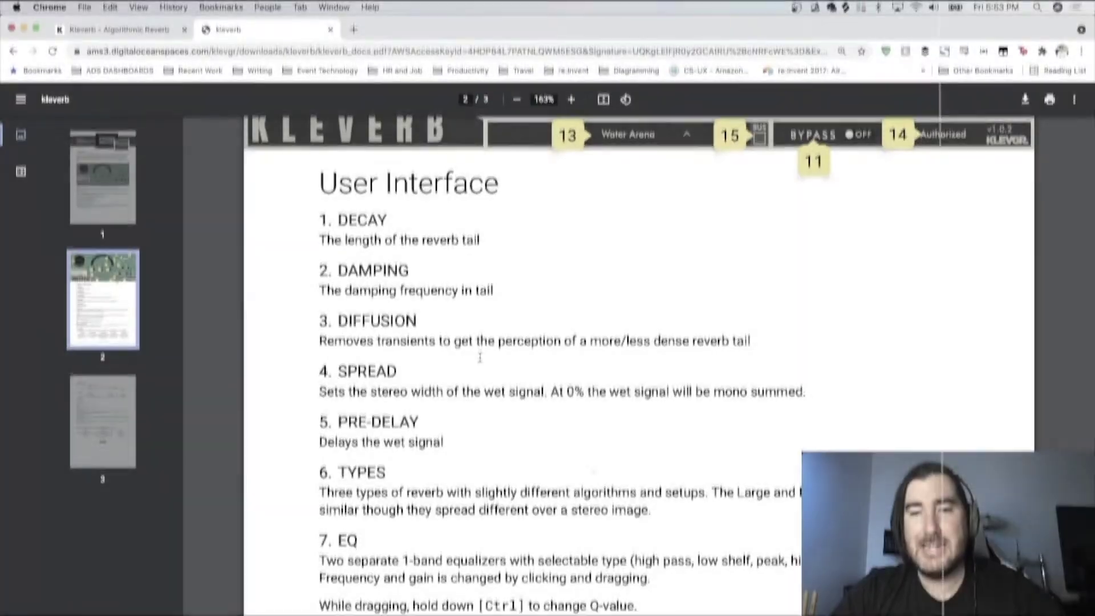
key(super+Tab)
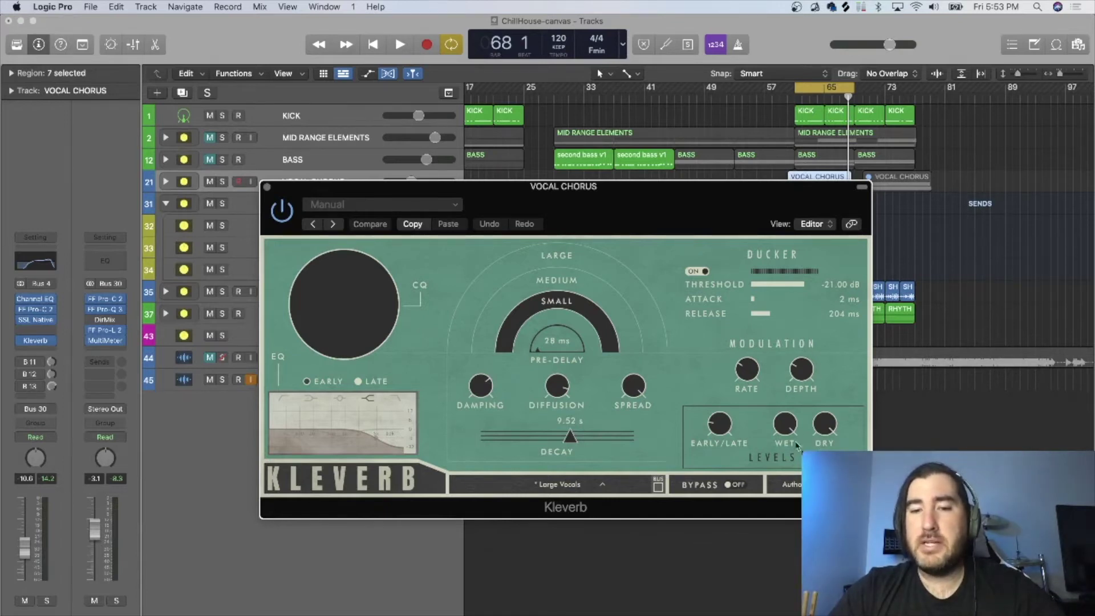
click(597, 487)
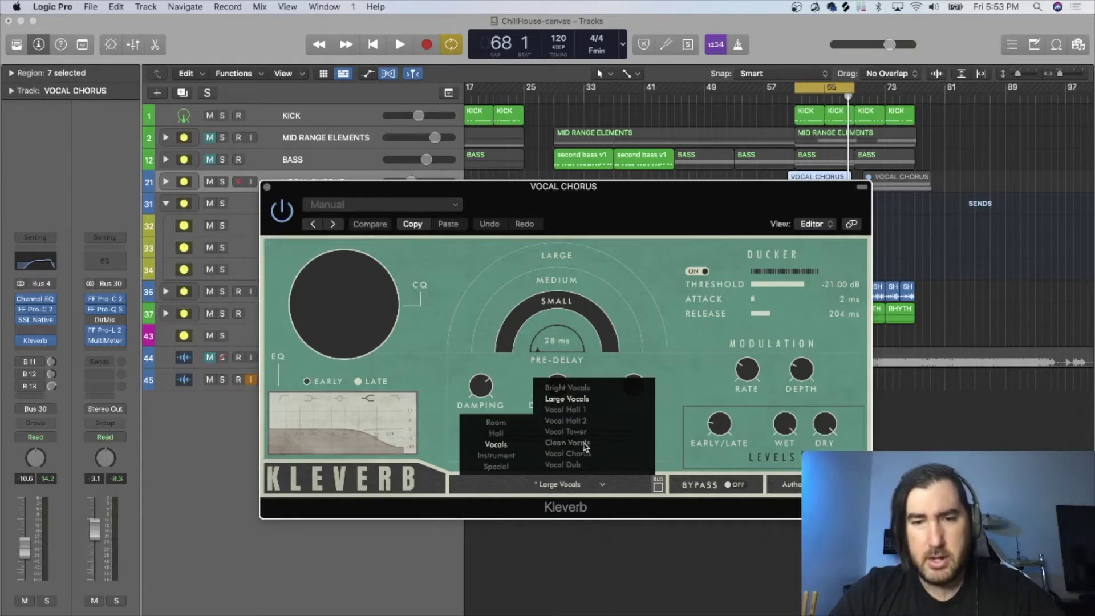
click(668, 455)
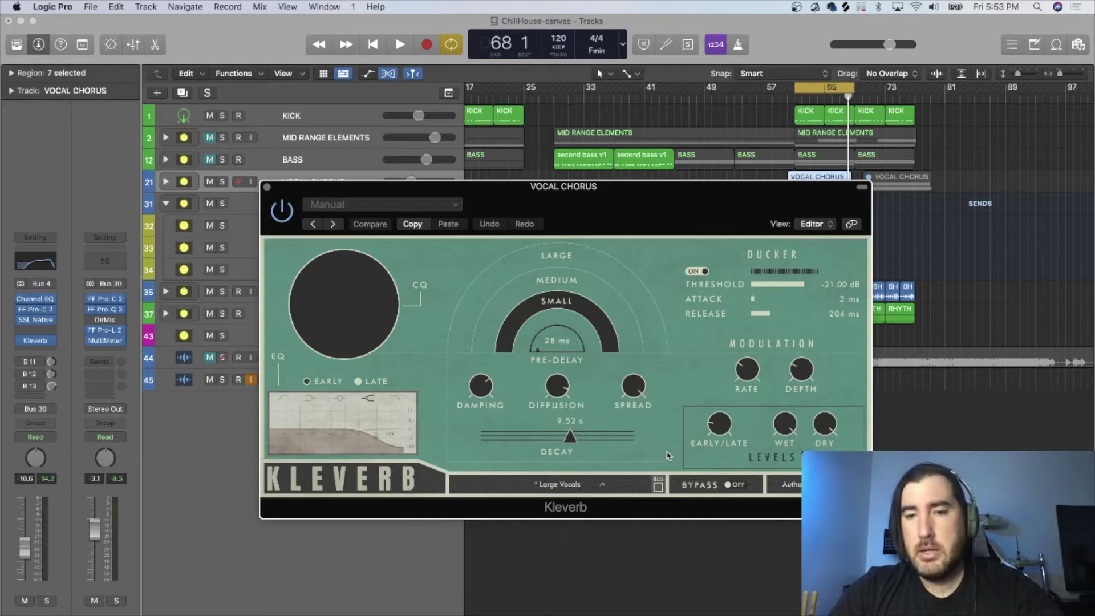
Start playback, lower Kleverb's Dry level to 20 %, and set Bus 30 to -9.0 dB
key(space)
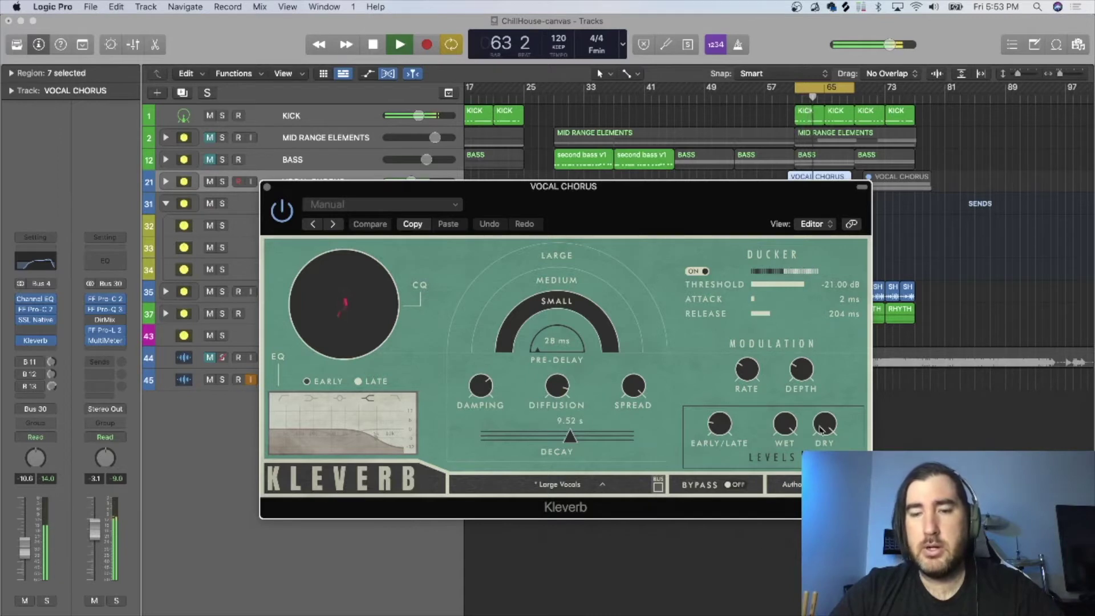
drag(824, 424, 825, 420)
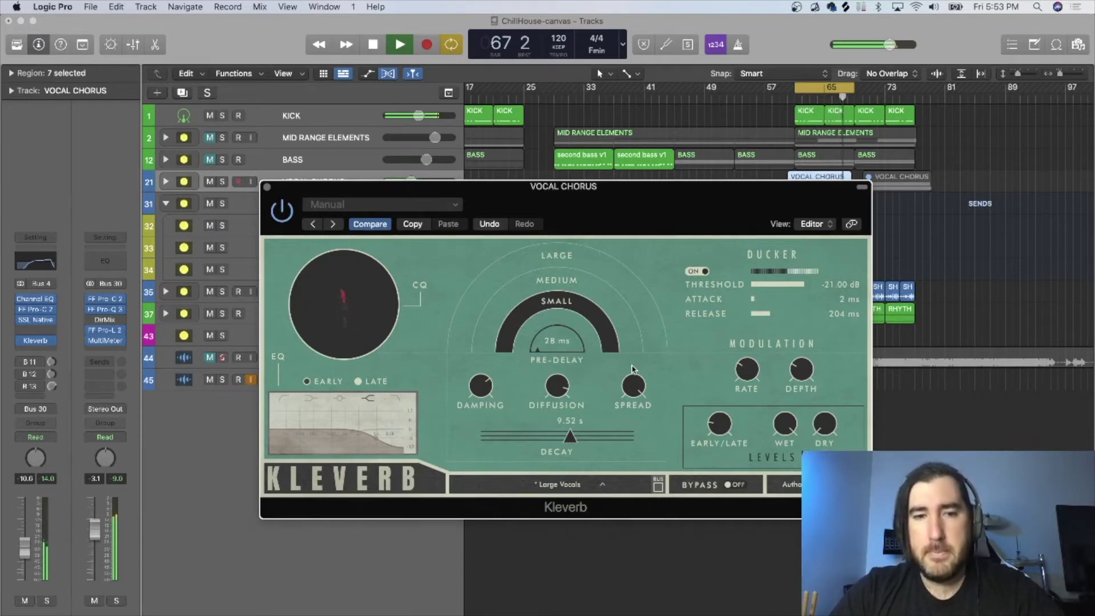
drag(24, 548, 24, 530)
click(23, 536)
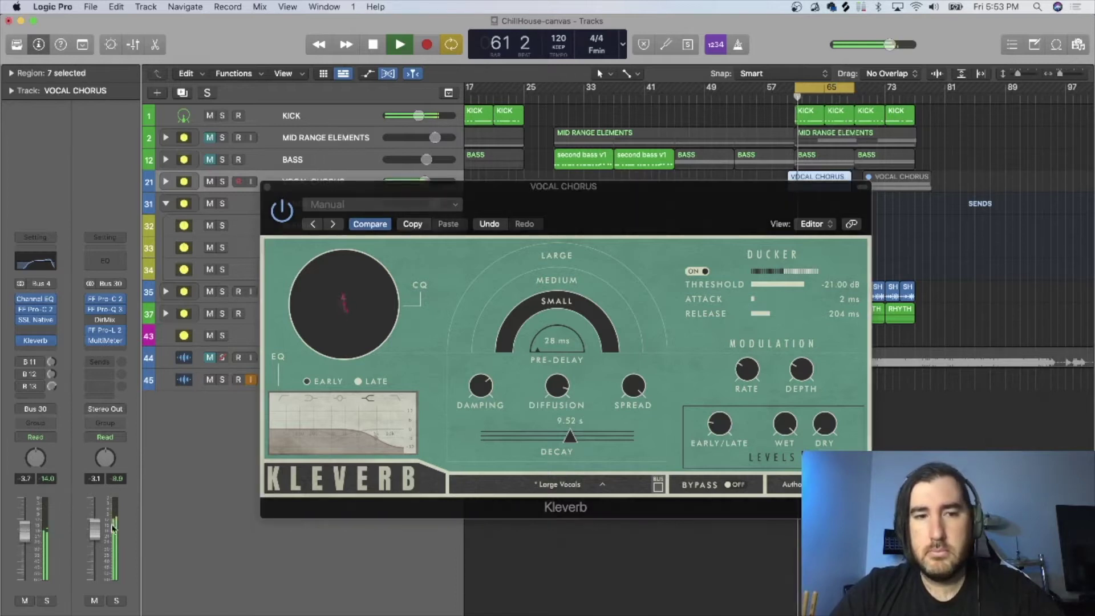
drag(23, 536, 24, 552)
Mute the KICK track and bring the Kleverb window back to the front
click(210, 116)
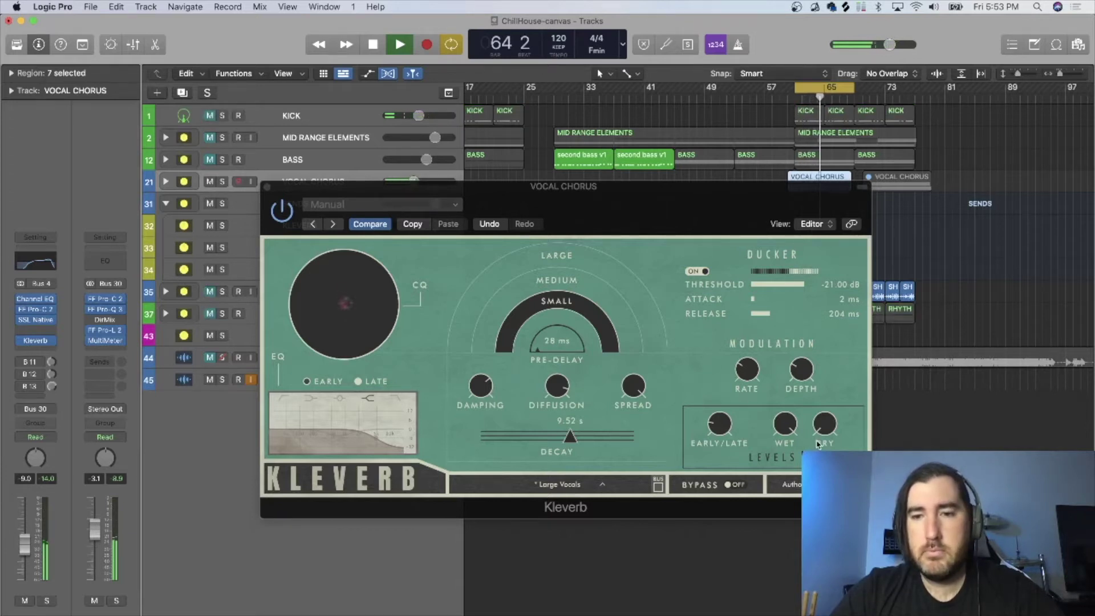
click(557, 389)
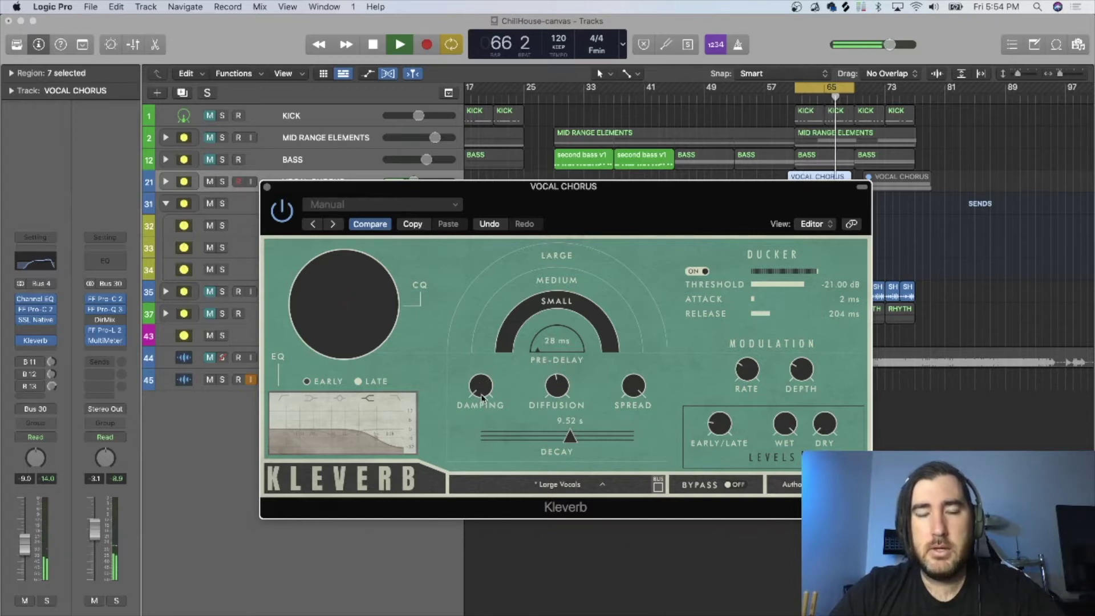
mouse_move(482, 397)
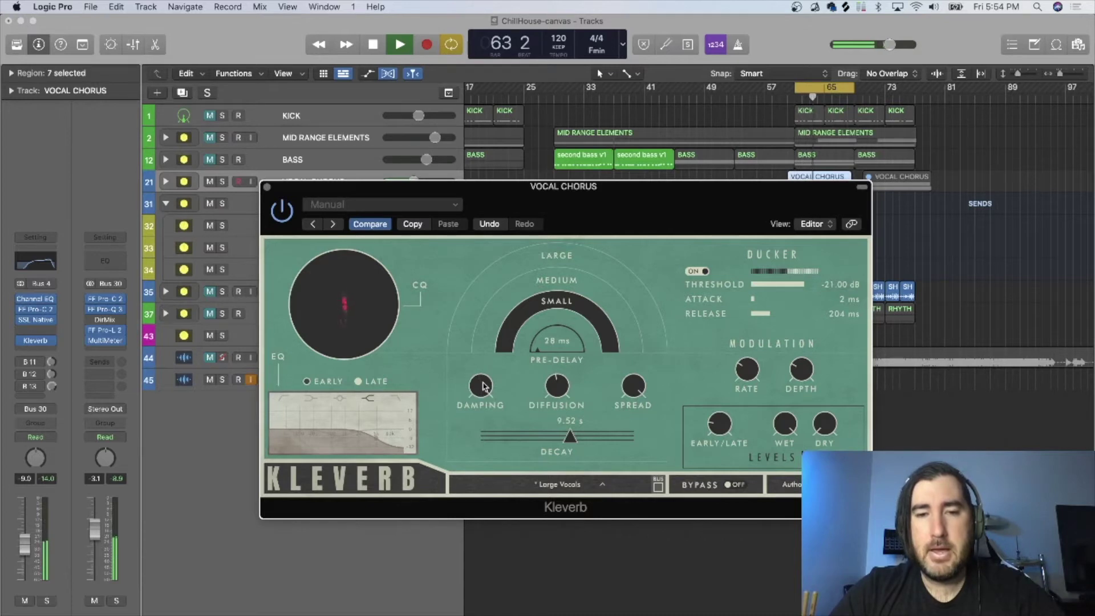
Lower Kleverb's Damping and raise the Early/Late level to 78.5 %
drag(483, 386, 481, 420)
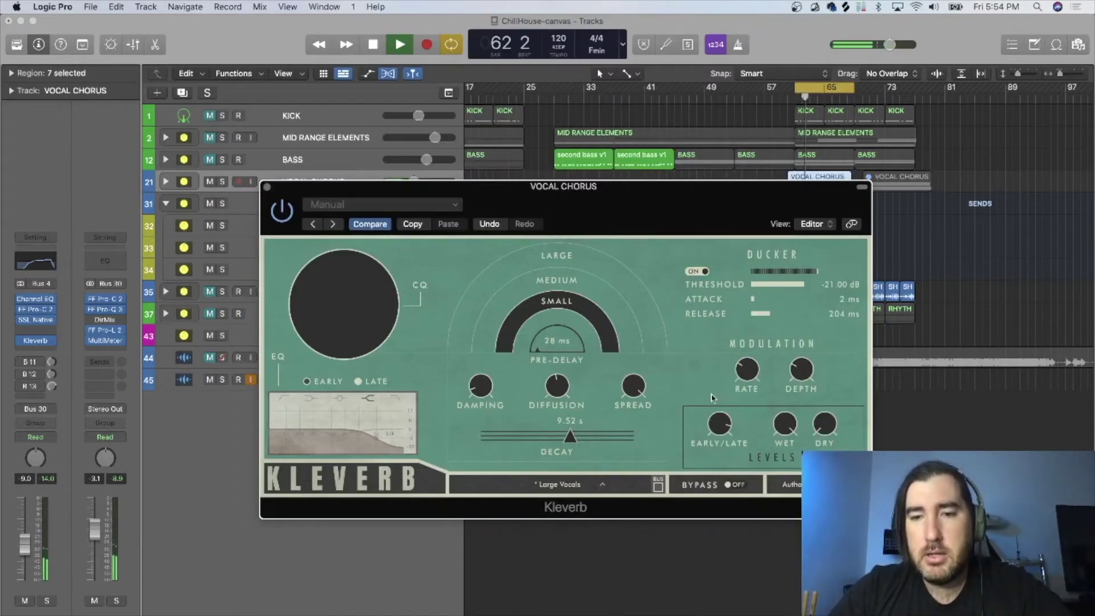
mouse_move(714, 448)
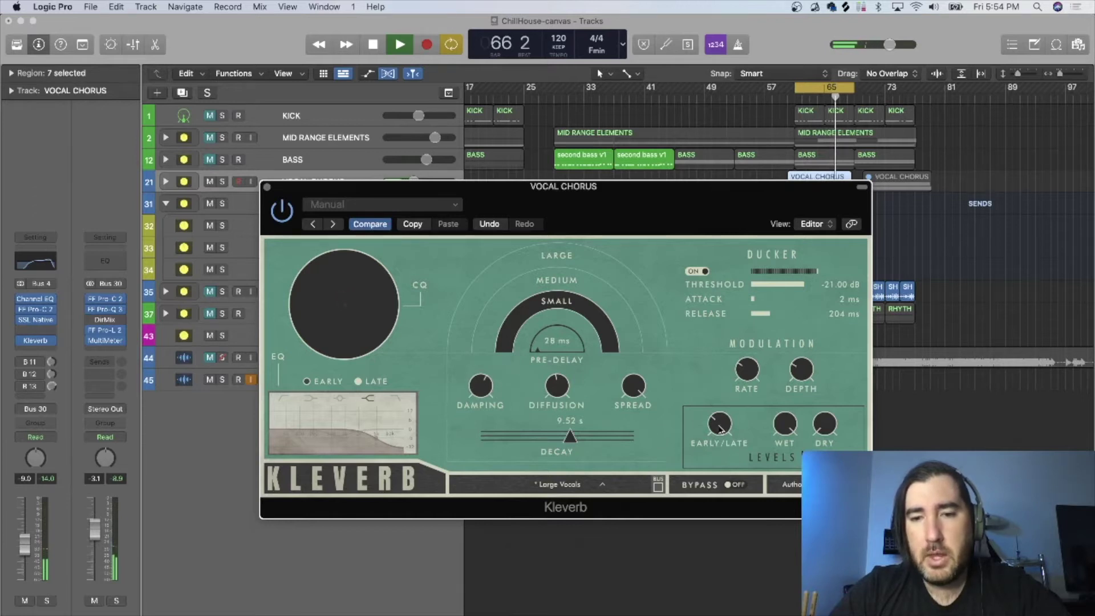
drag(720, 428, 718, 396)
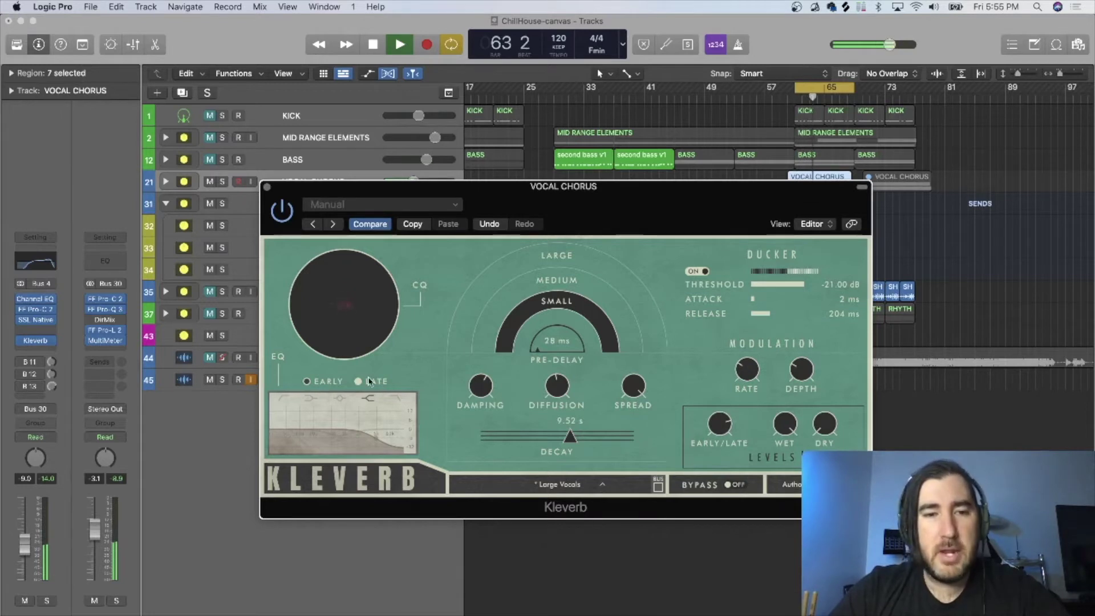
Switch the EQ graph to EARLY and pull its high end down to cut early-reflection highs
click(357, 382)
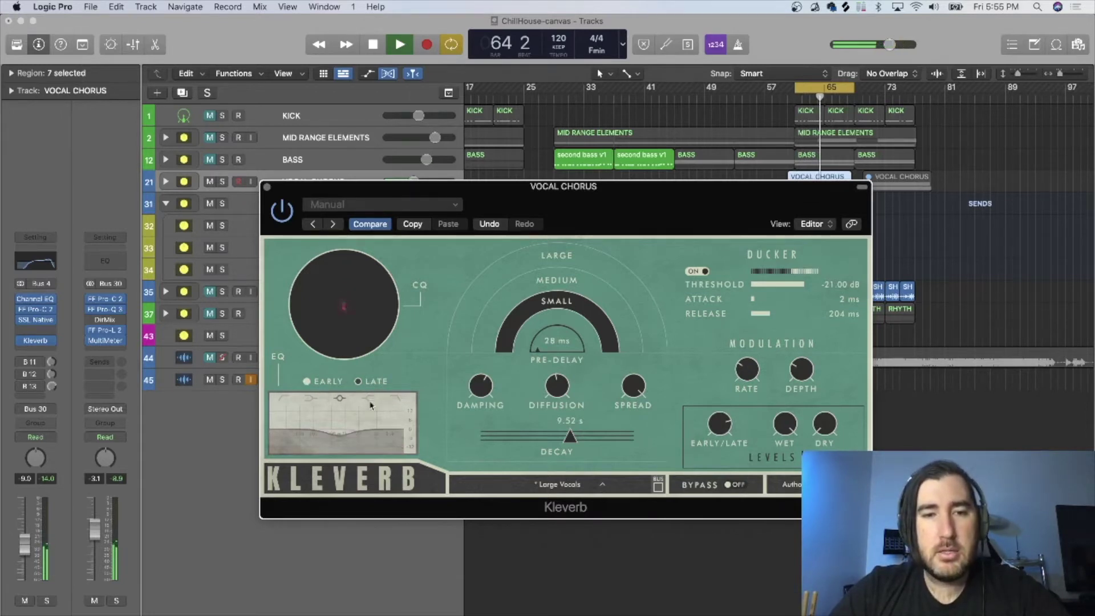
drag(371, 403, 371, 442)
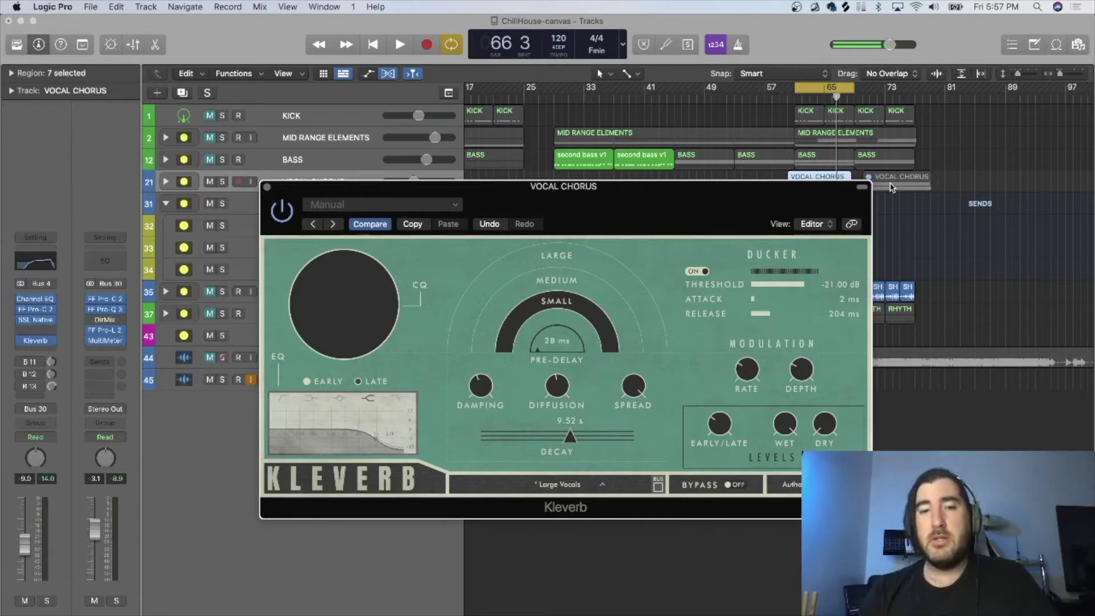
Start playback and sweep the ducker threshold until it settles at -22.69 dB
key(space)
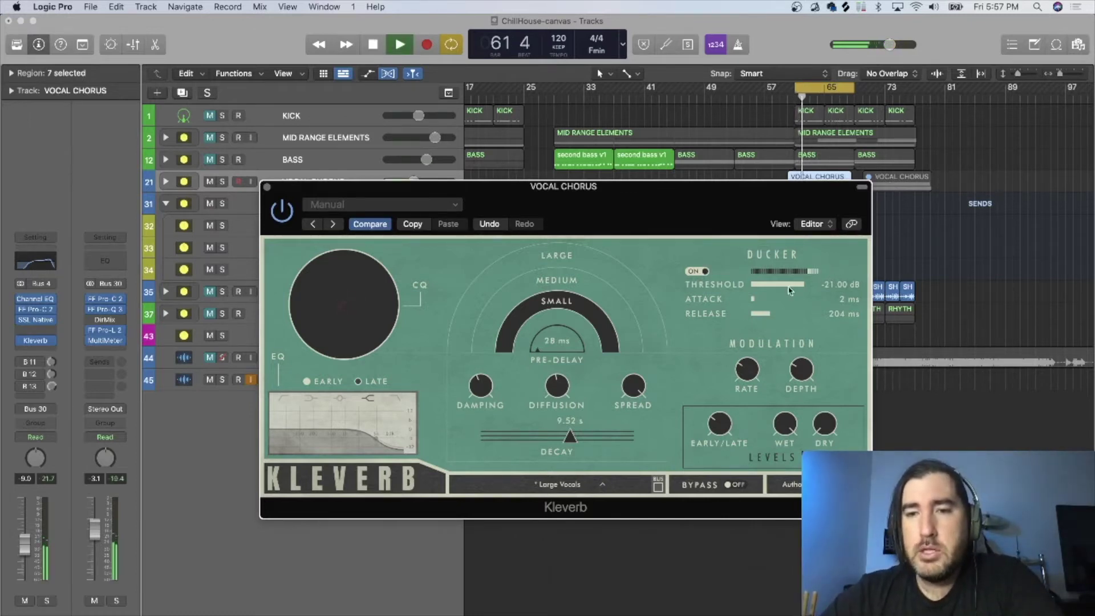
drag(809, 288, 820, 288)
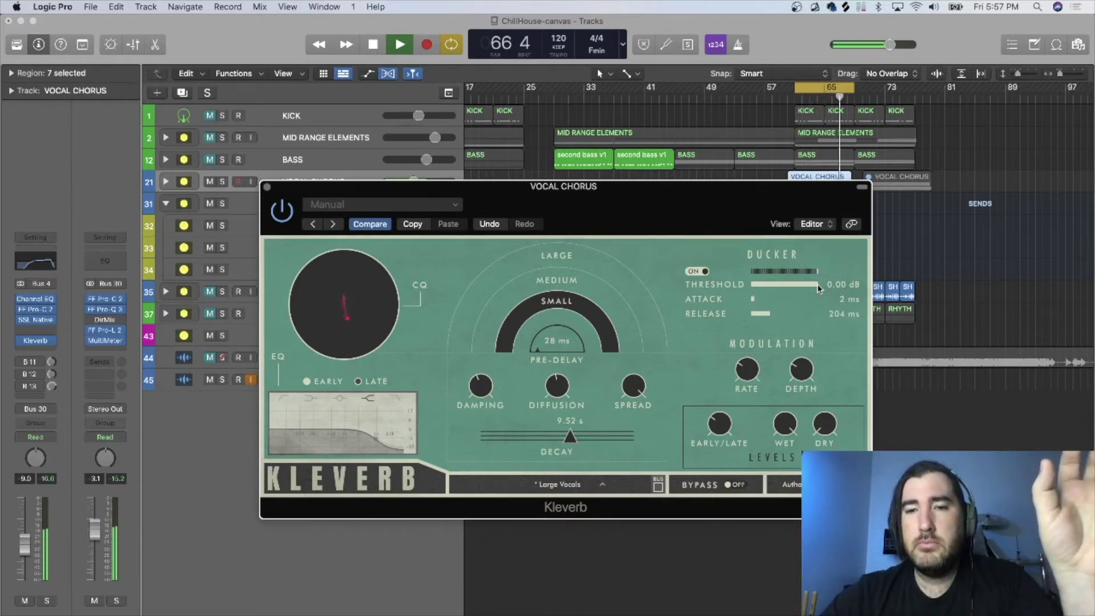
drag(819, 289, 750, 286)
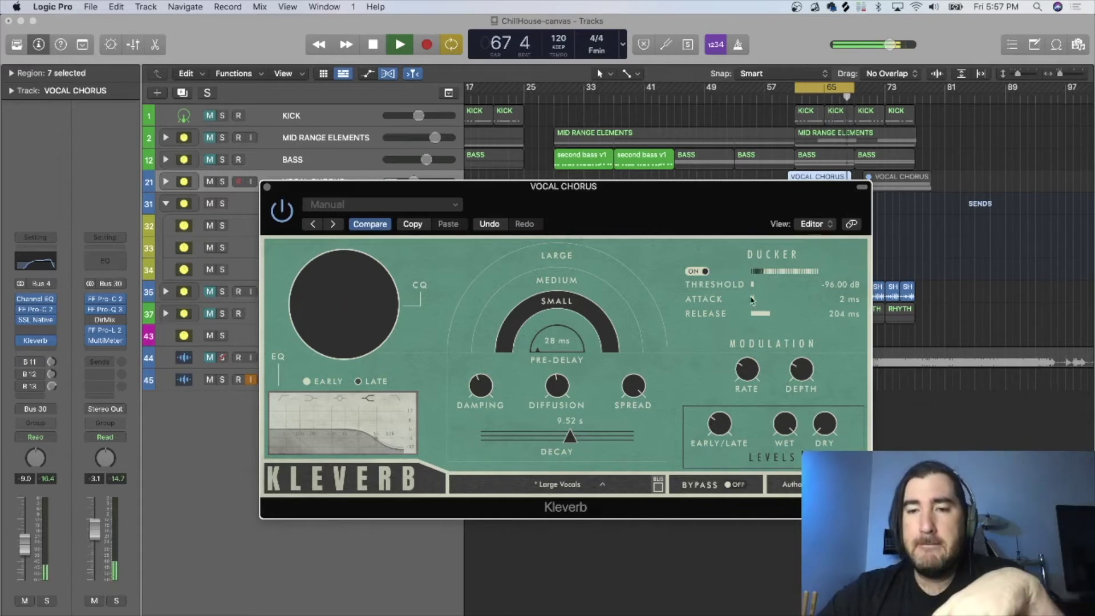
drag(759, 287, 791, 289)
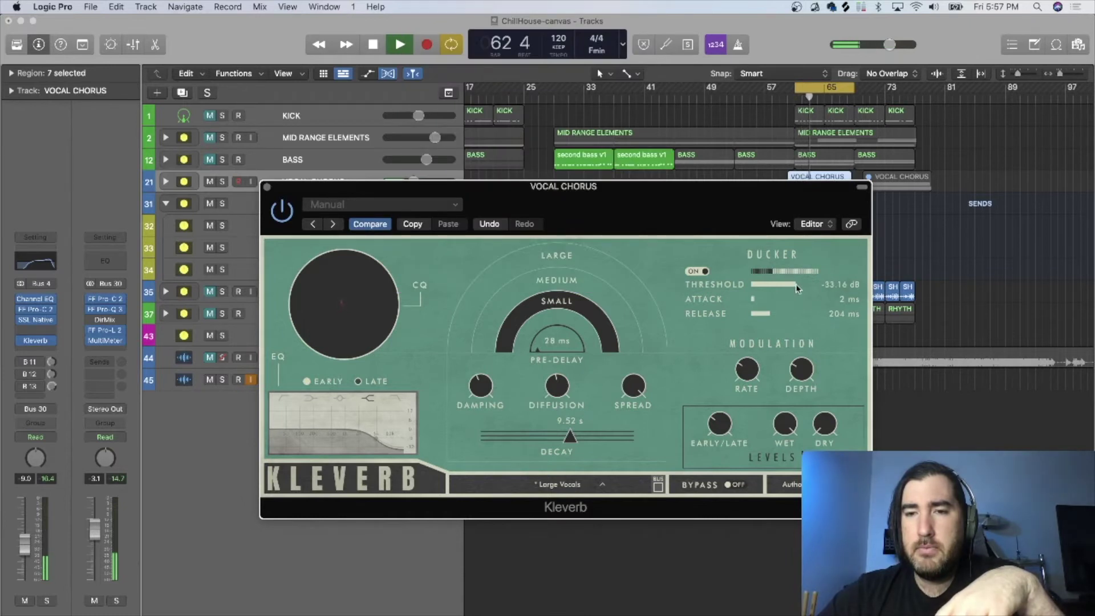
drag(796, 288, 800, 287)
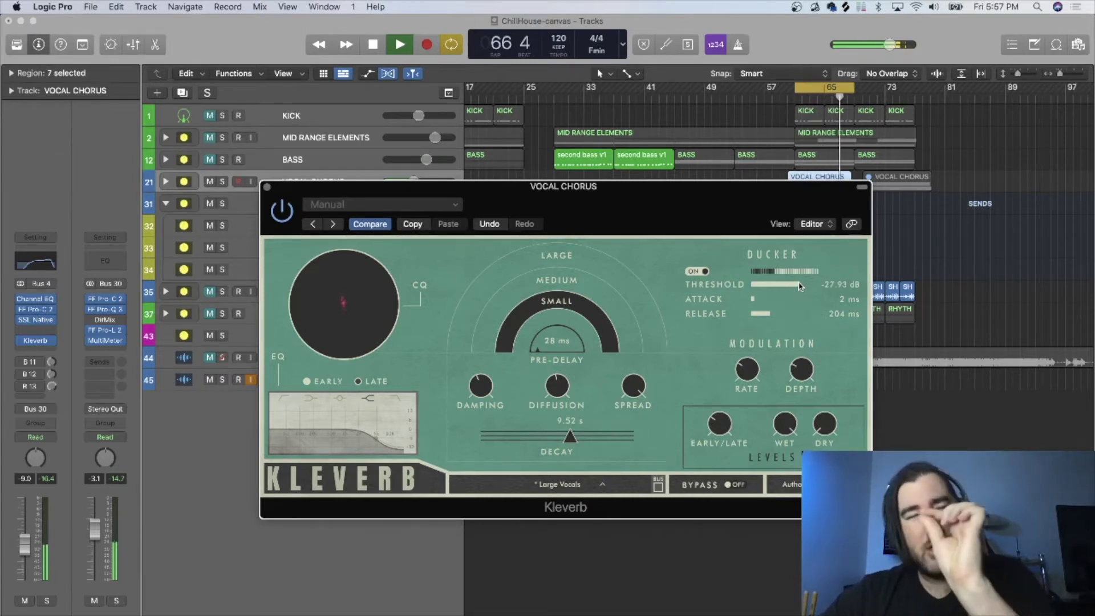
drag(799, 287, 804, 287)
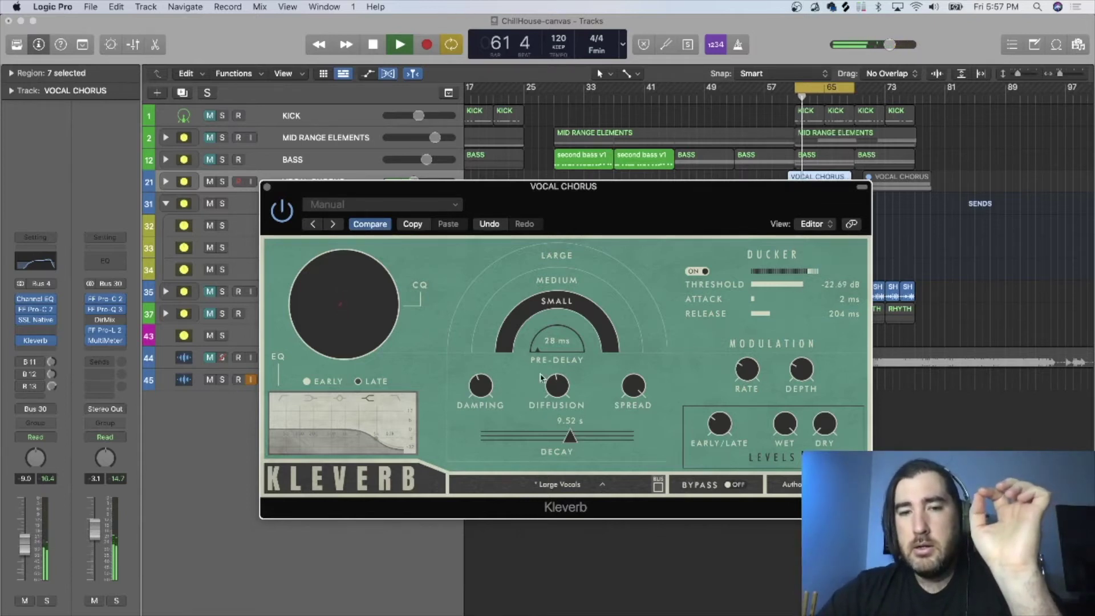
Shorten decay to 6.01 s, choose the MEDIUM room, and set the ducker threshold to -27.93 dB
mouse_move(482, 394)
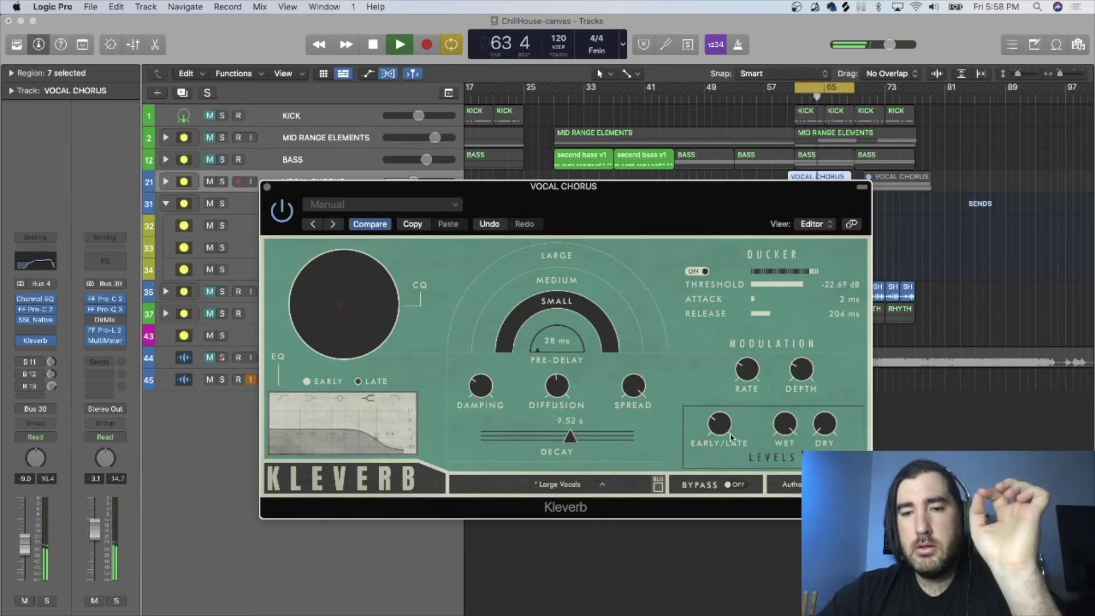
mouse_move(721, 437)
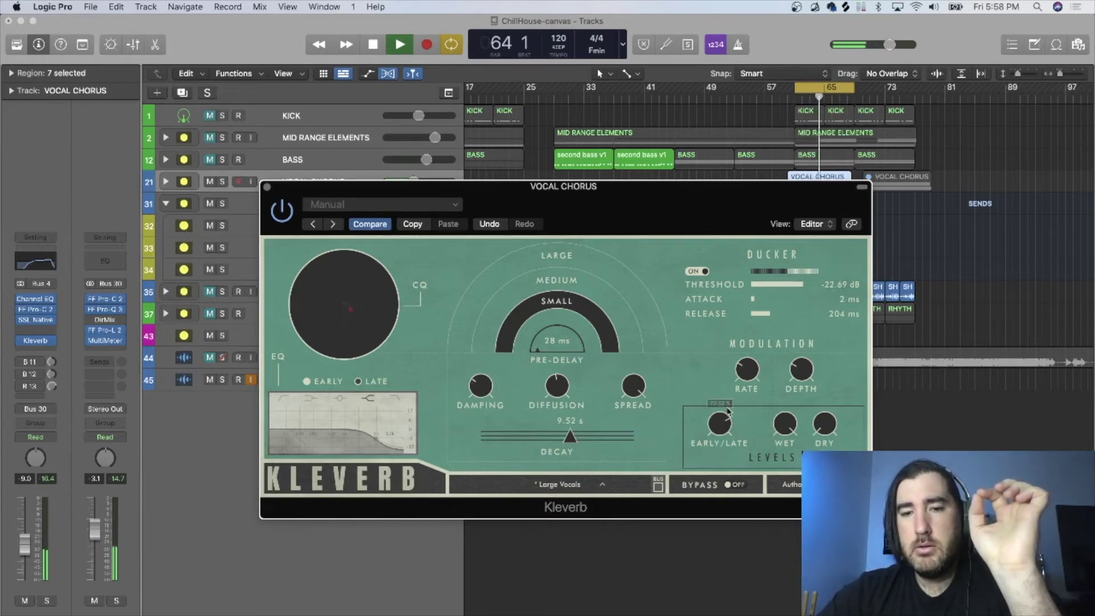
click(549, 440)
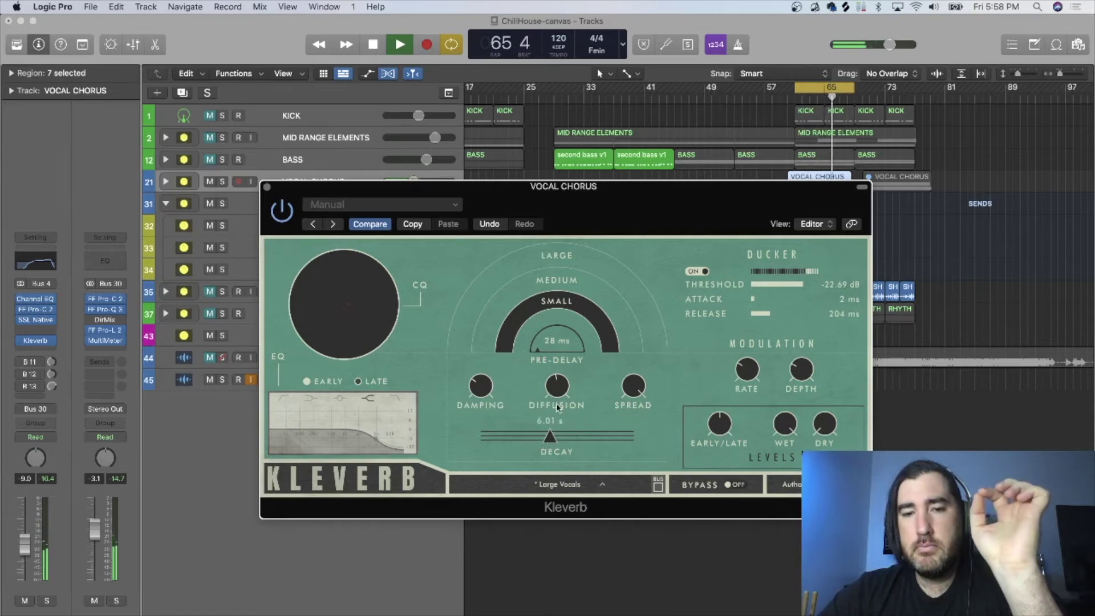
click(546, 279)
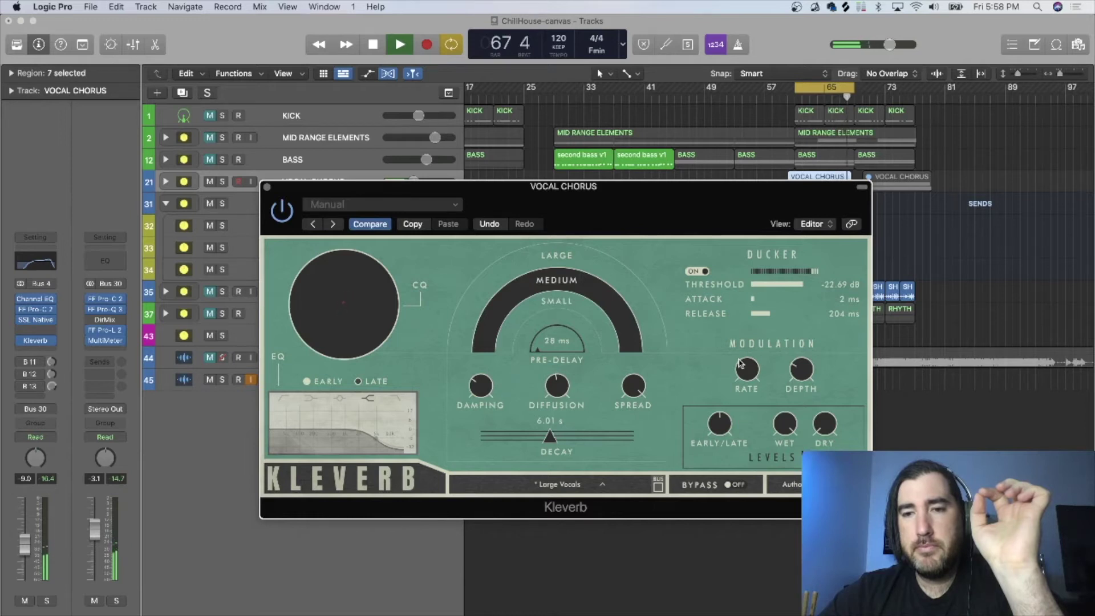
drag(798, 290, 797, 288)
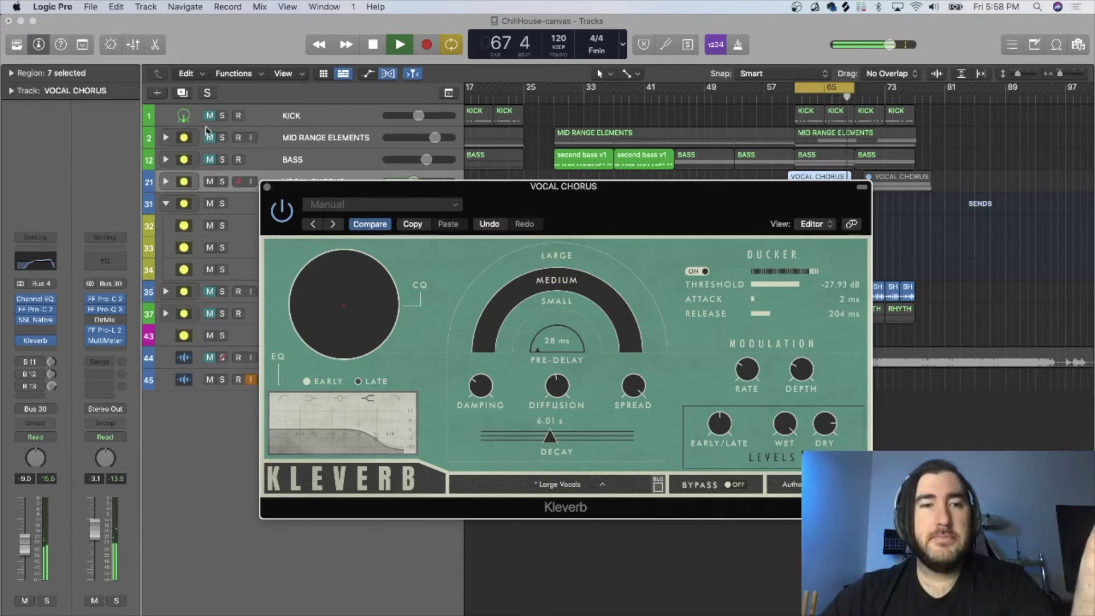
Unmute KICK through RHYTHM WET, move the Kleverb window aside, and nudge MIX BUS up
drag(208, 118, 208, 312)
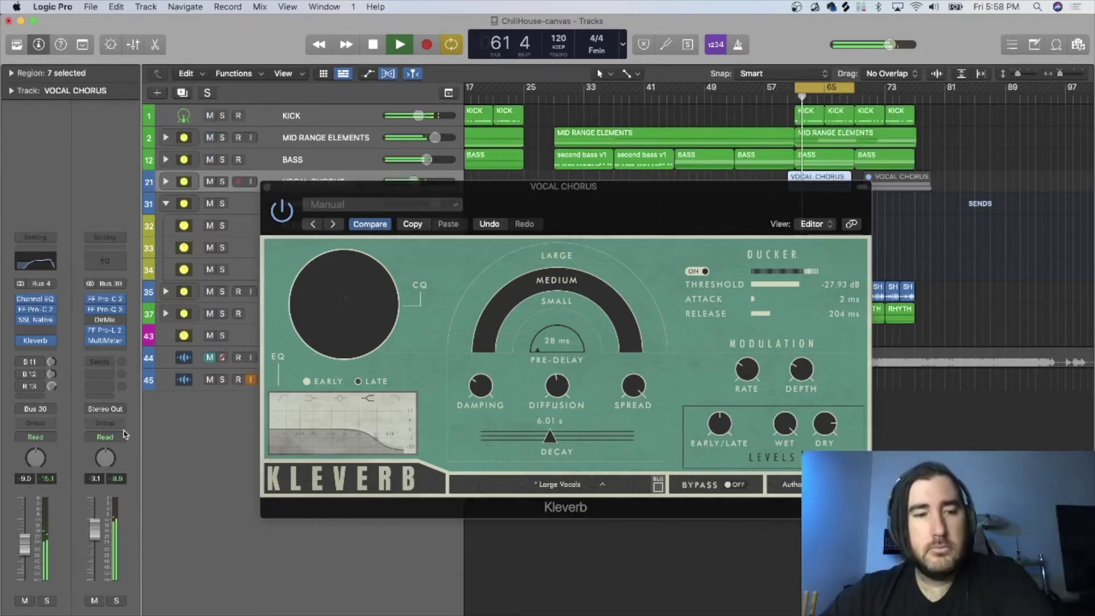
drag(404, 189, 615, 233)
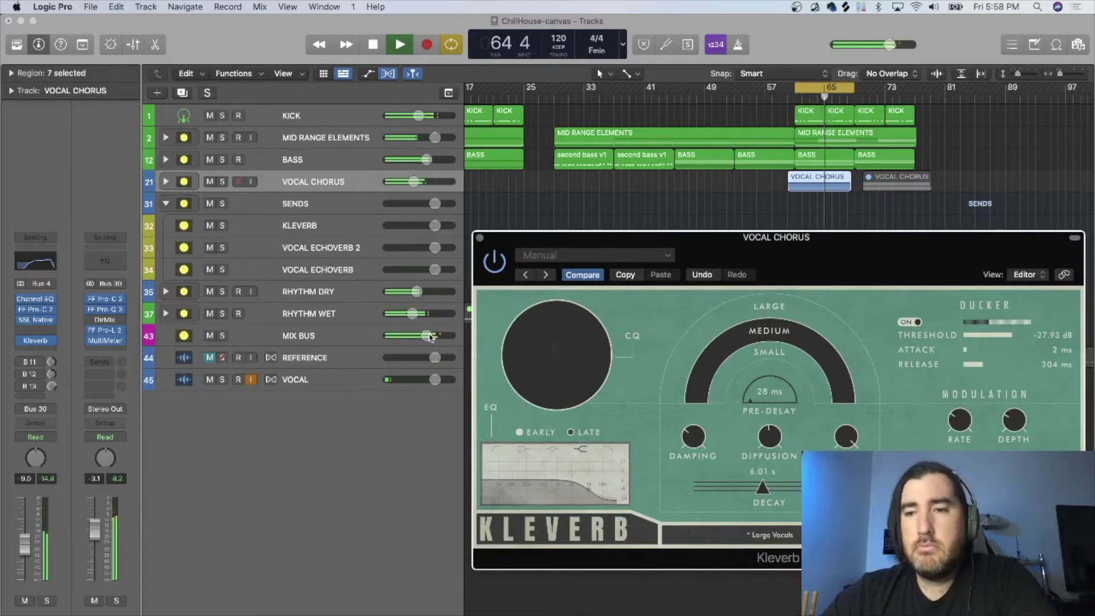
drag(428, 335, 435, 336)
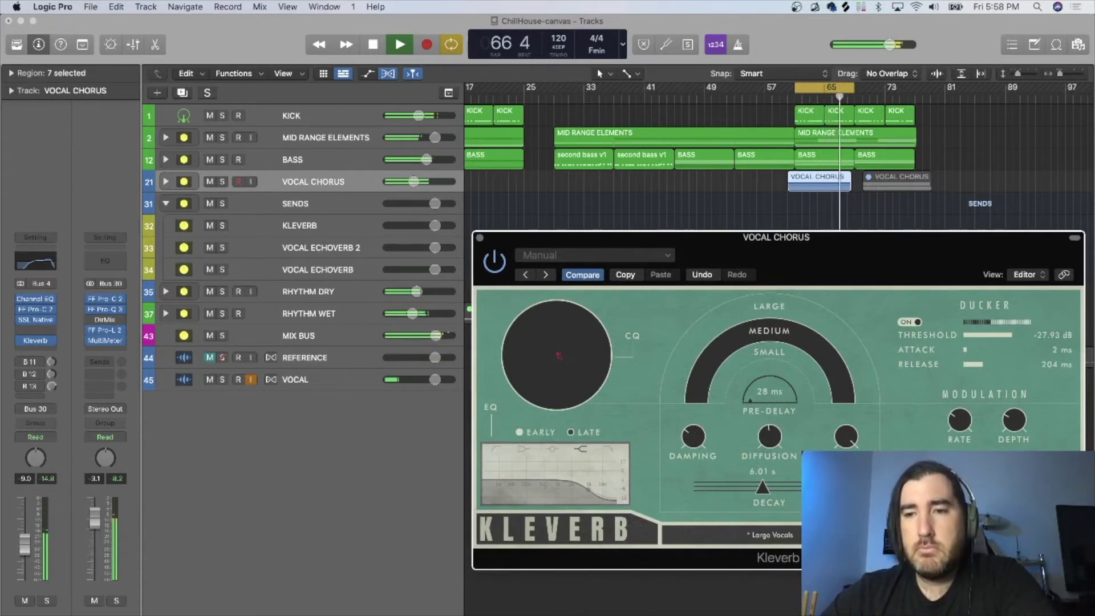
click(435, 336)
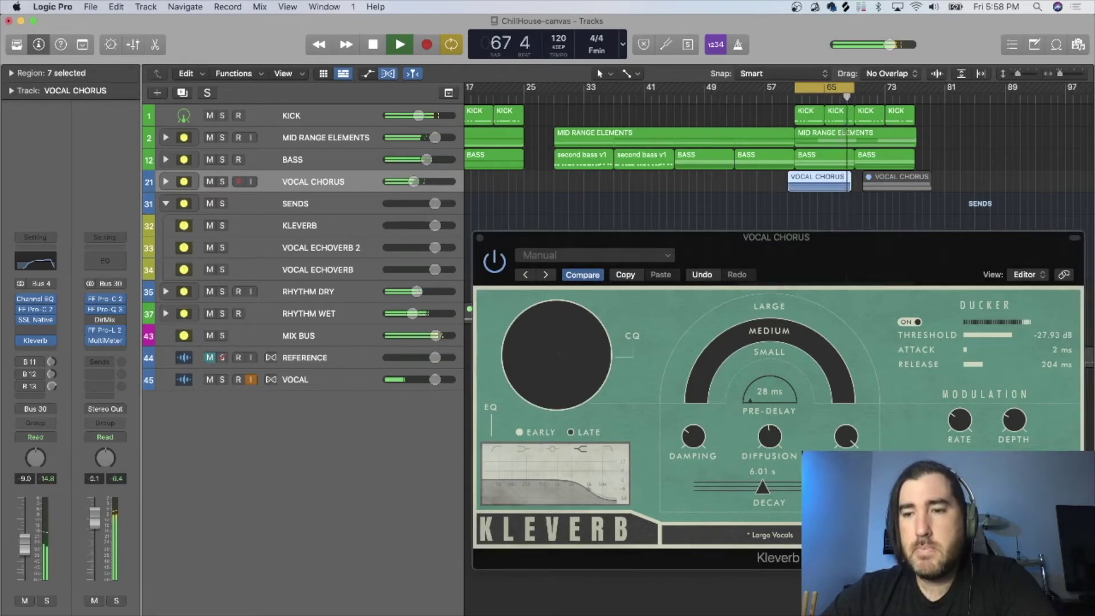
click(770, 439)
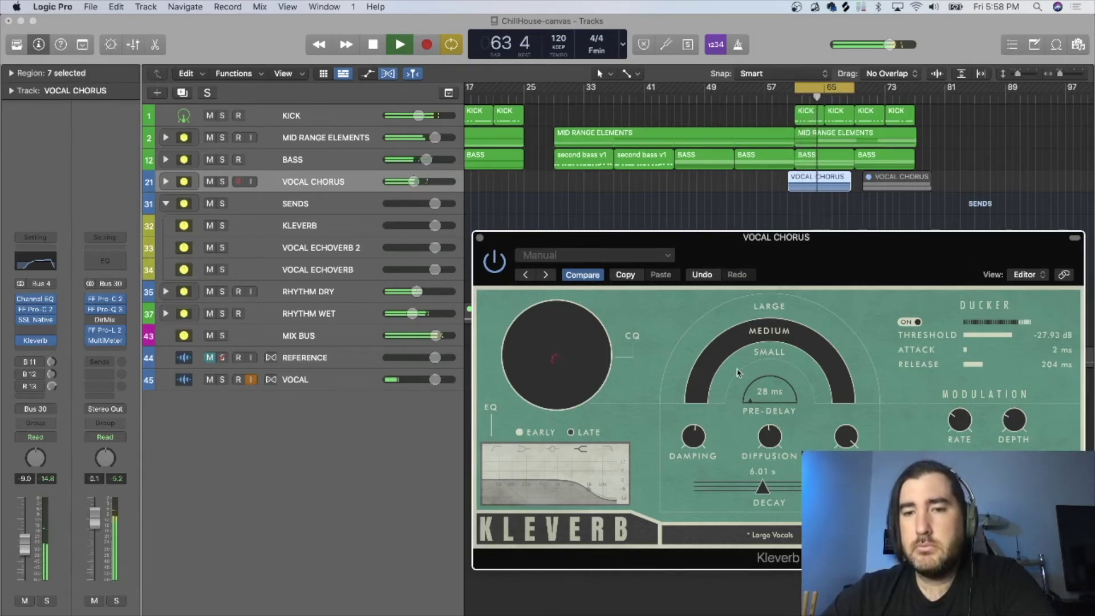
Stop playback, show the Kleverb send bus channel strip, and close the VOCAL CHORUS Kleverb
key(space)
click(19, 340)
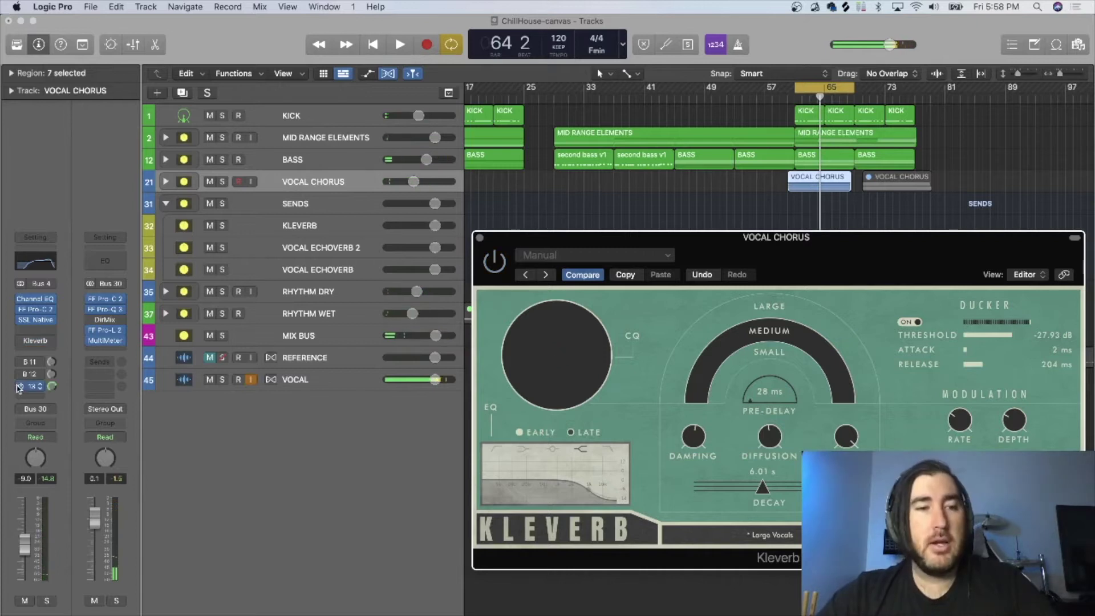
click(50, 386)
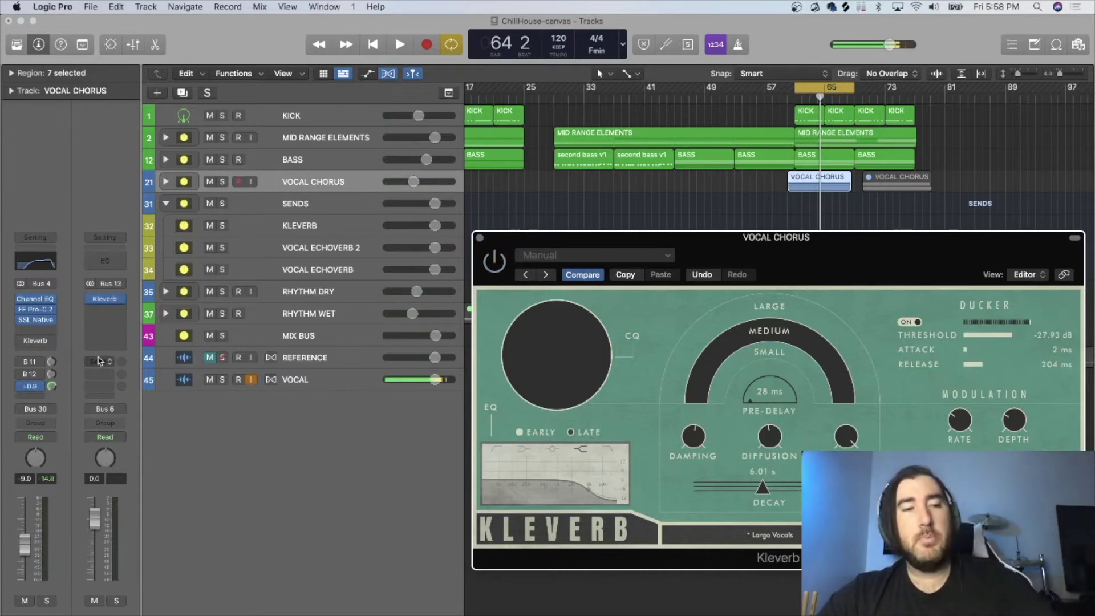
click(480, 238)
Mute RHYTHM WET, KICK and MID RANGE ELEMENTS, lower MIX BUS, and open the send's Kleverb
key(space)
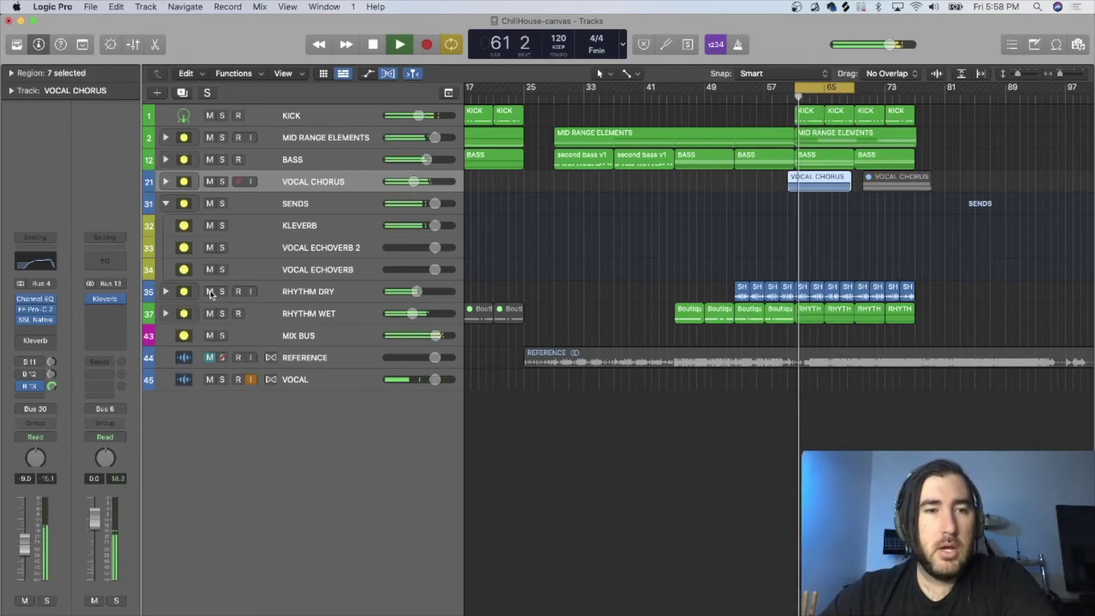
click(210, 313)
click(210, 116)
click(210, 138)
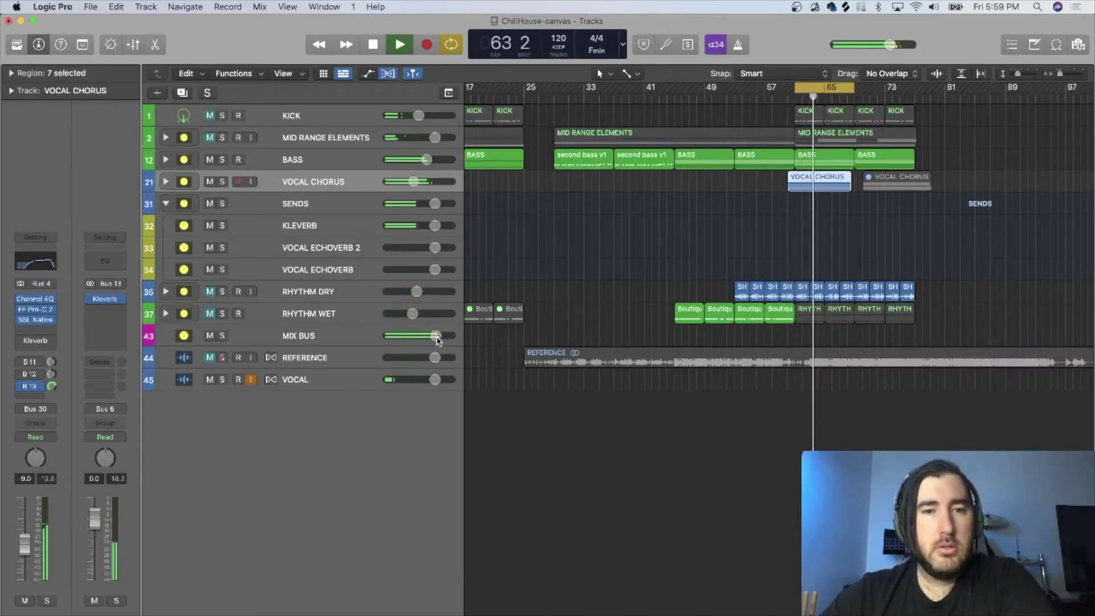
drag(416, 335, 397, 340)
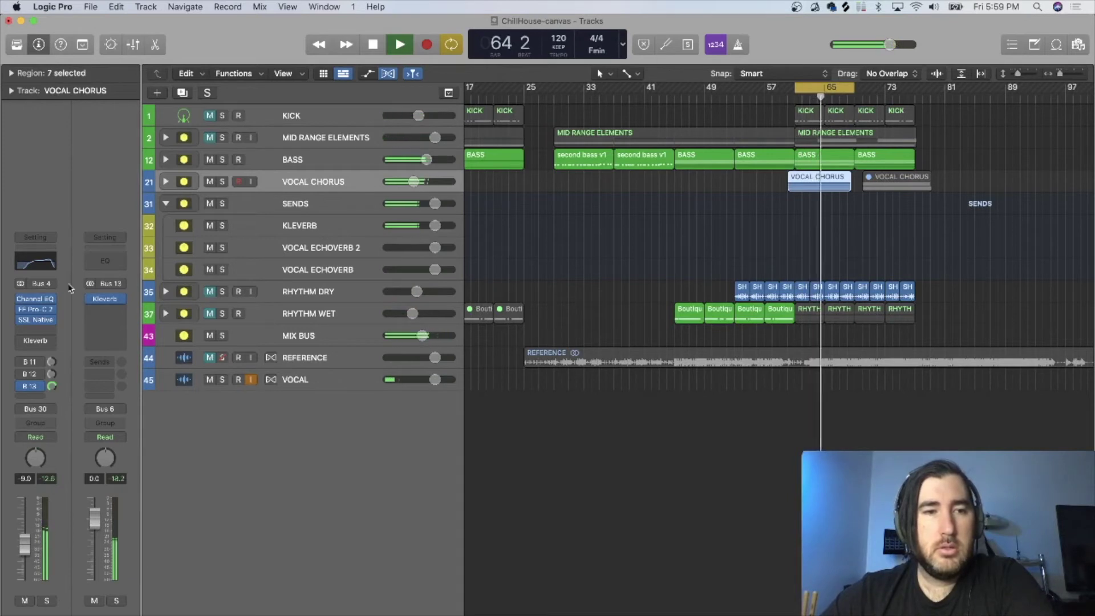
click(105, 298)
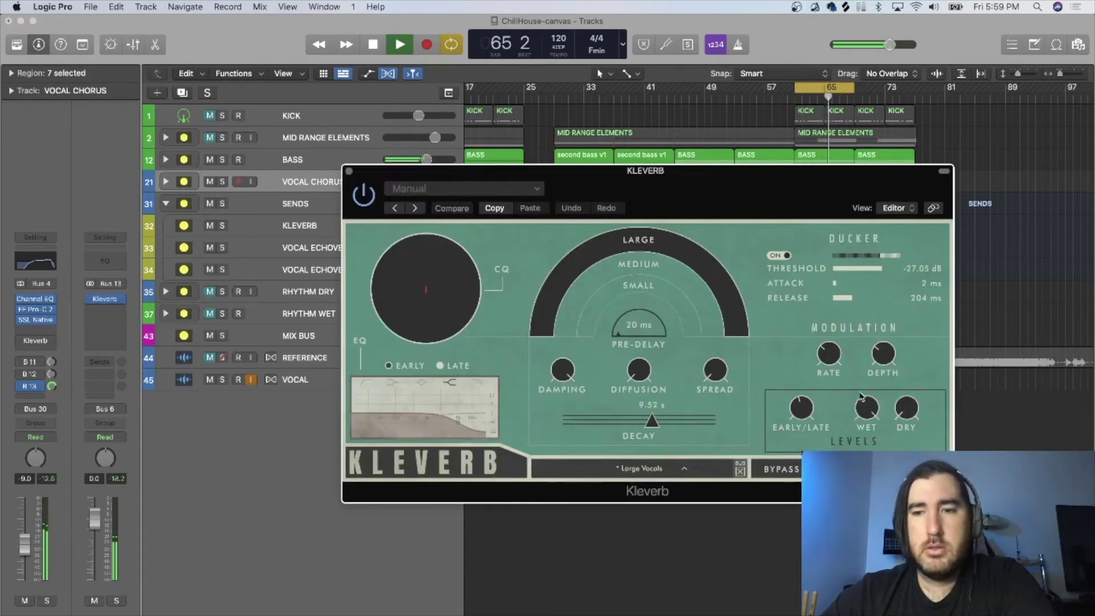
key(space)
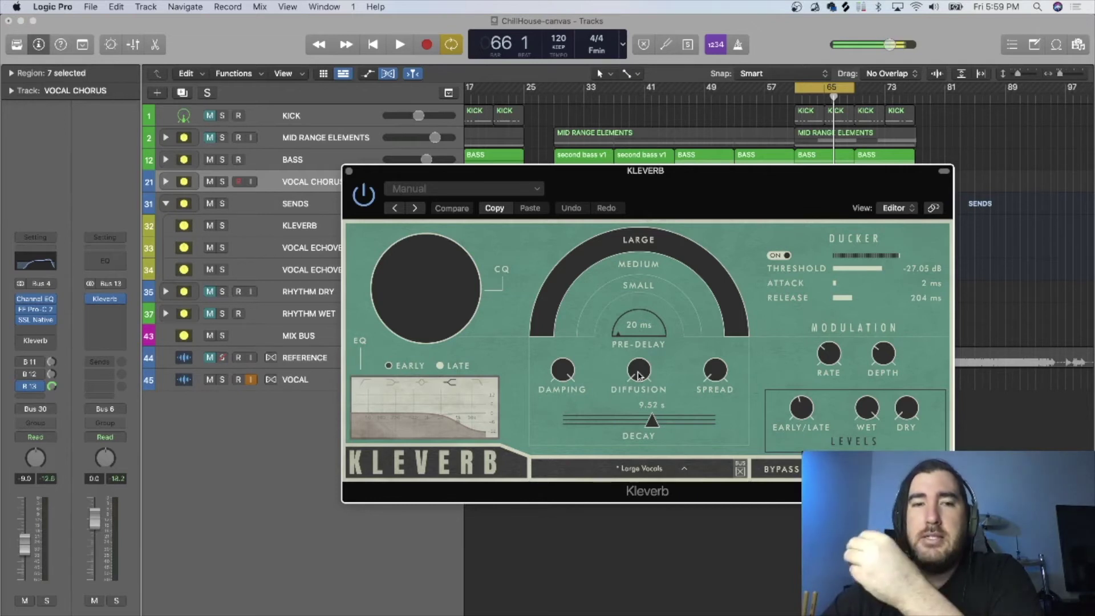
Replay the loop, setting pre-delay and diffusion to about 24.73 % while soloing the send
key(space)
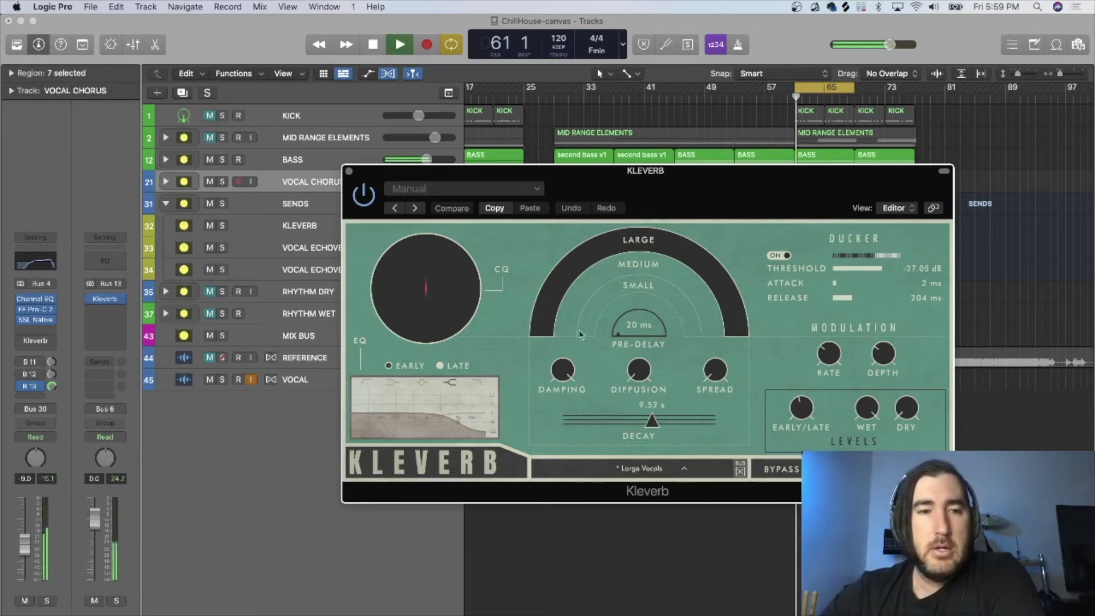
click(636, 337)
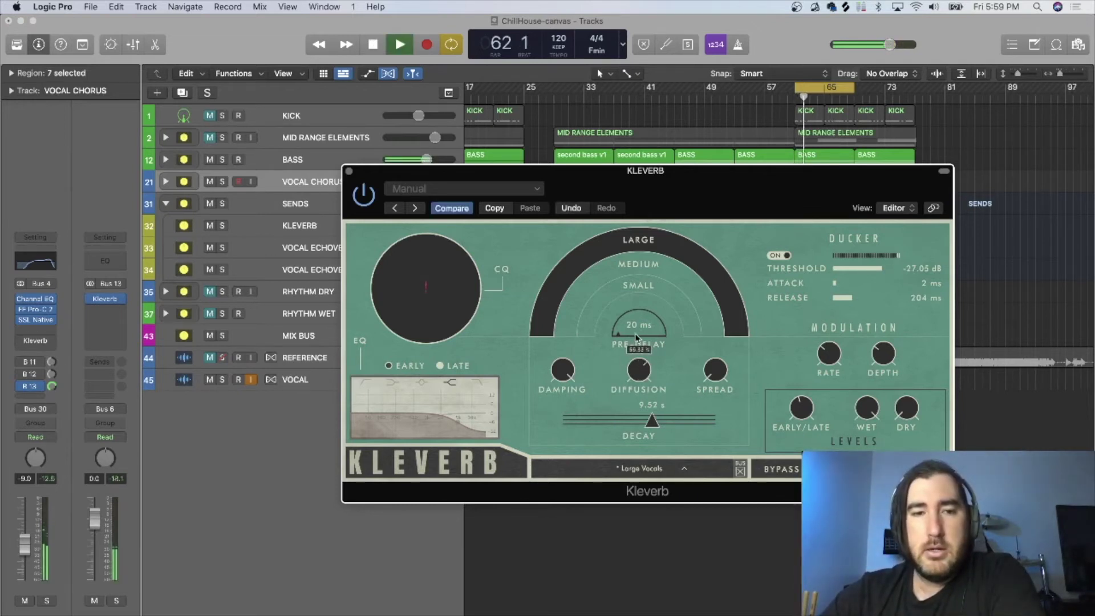
click(116, 600)
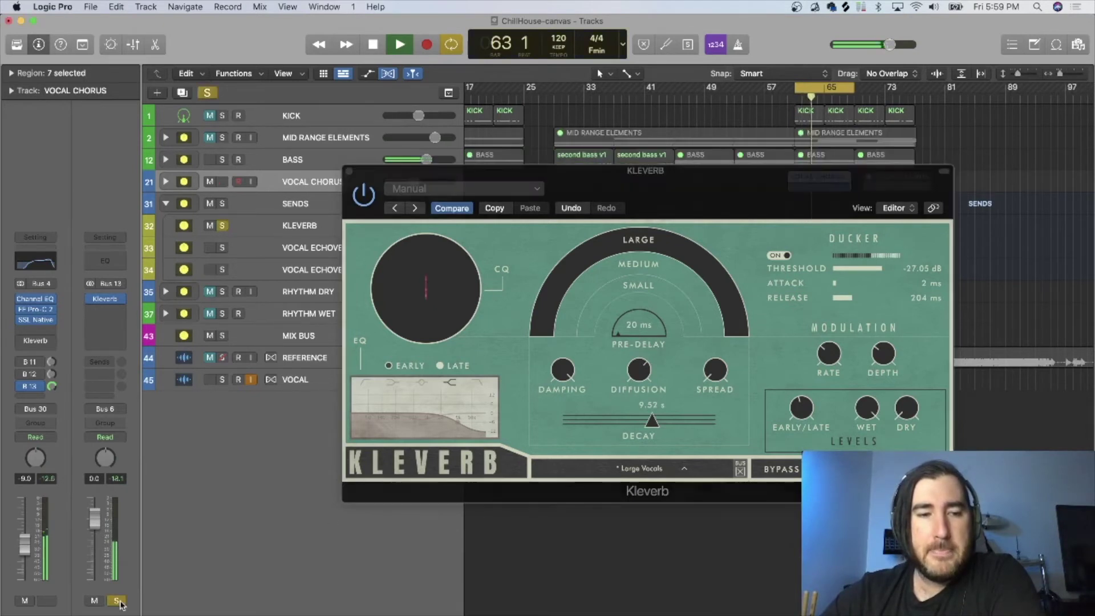
click(640, 367)
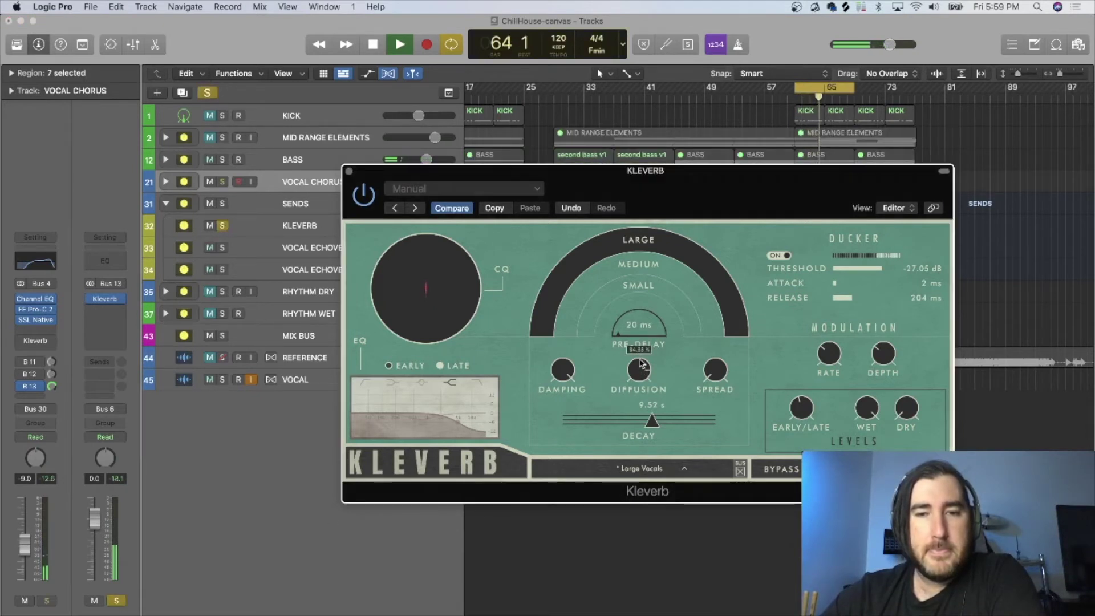
drag(639, 365, 629, 403)
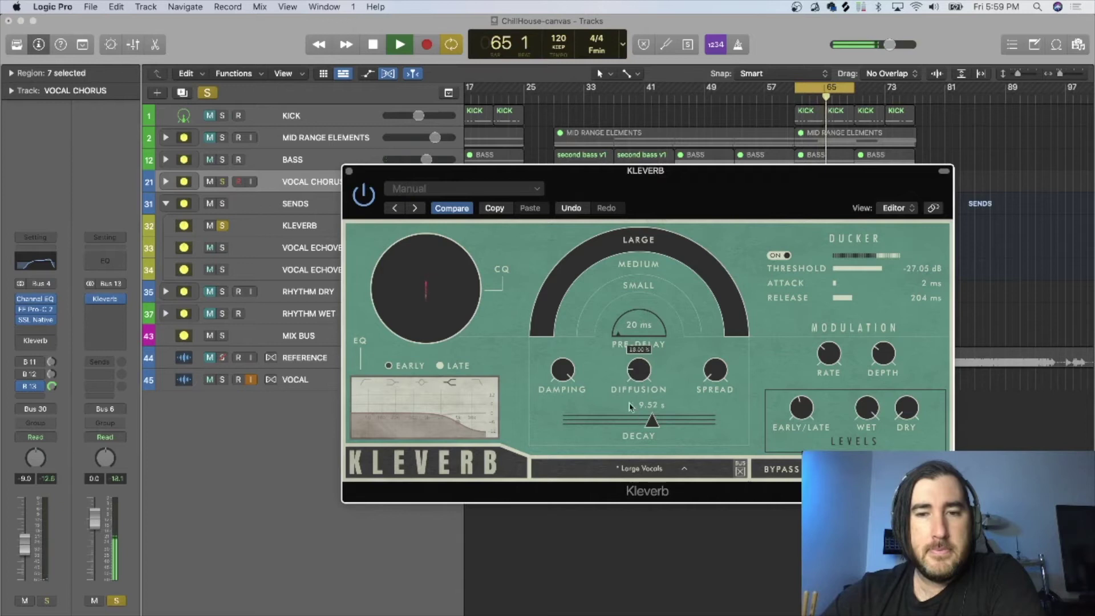
click(117, 600)
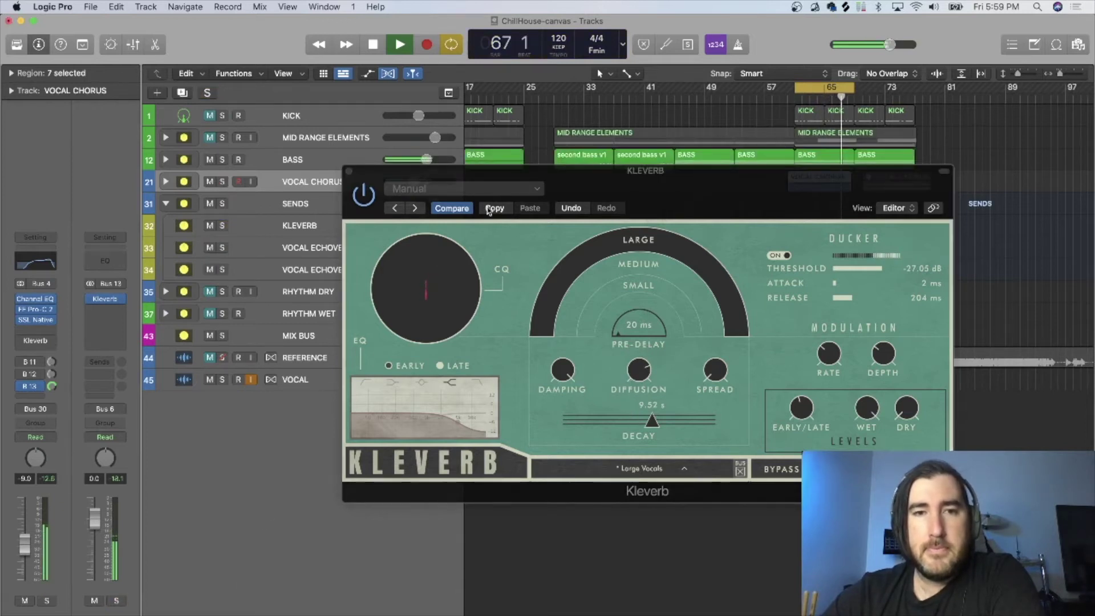
Stop playback, close the Kleverb window and unmute KICK and MID RANGE ELEMENTS
key(space)
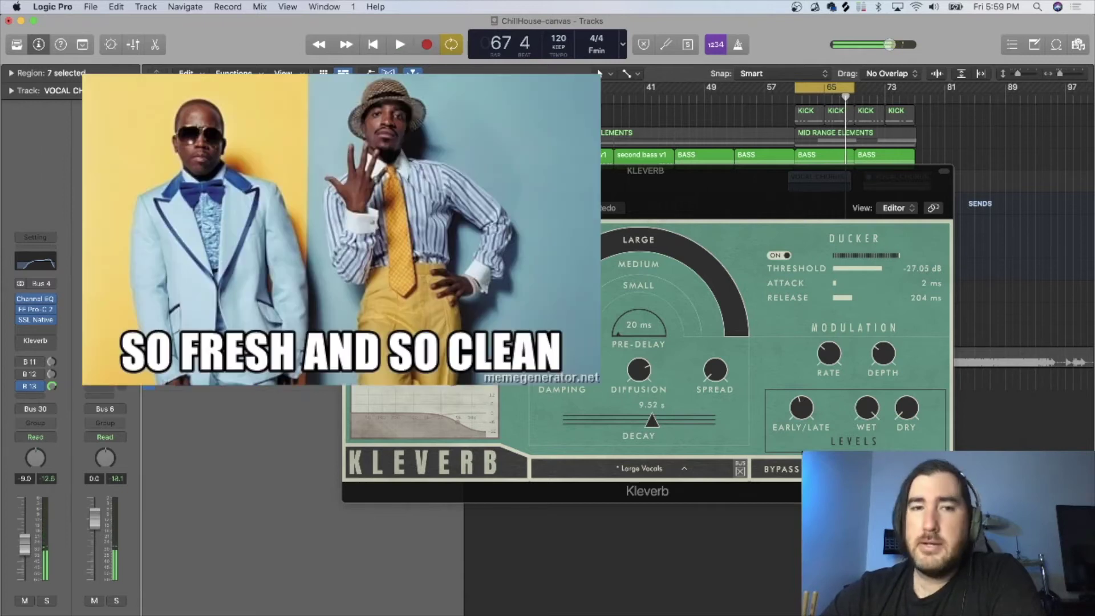
click(349, 171)
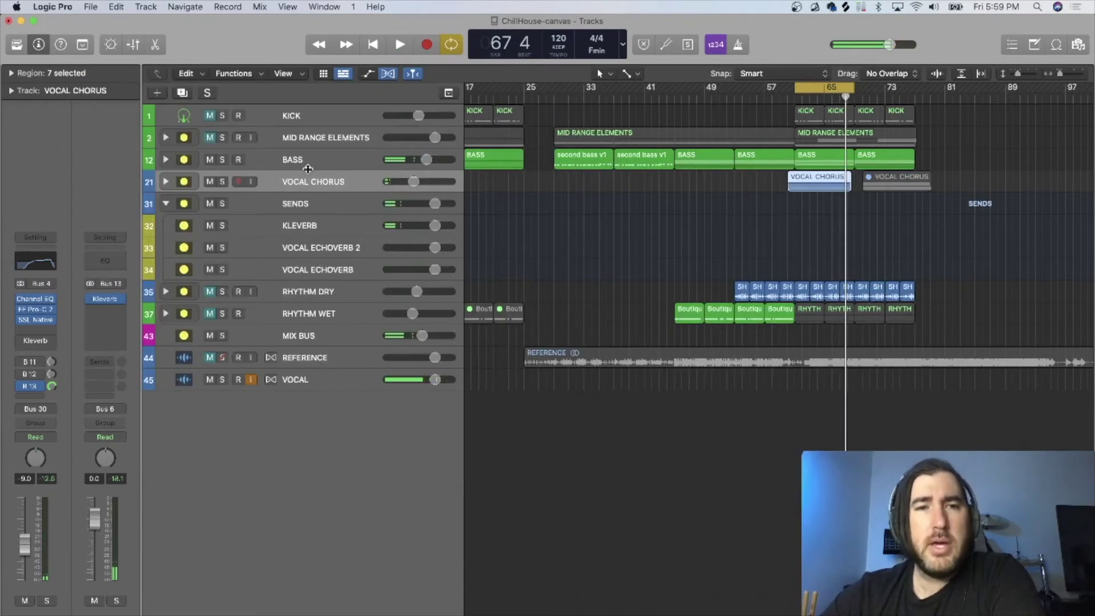
drag(210, 119, 209, 137)
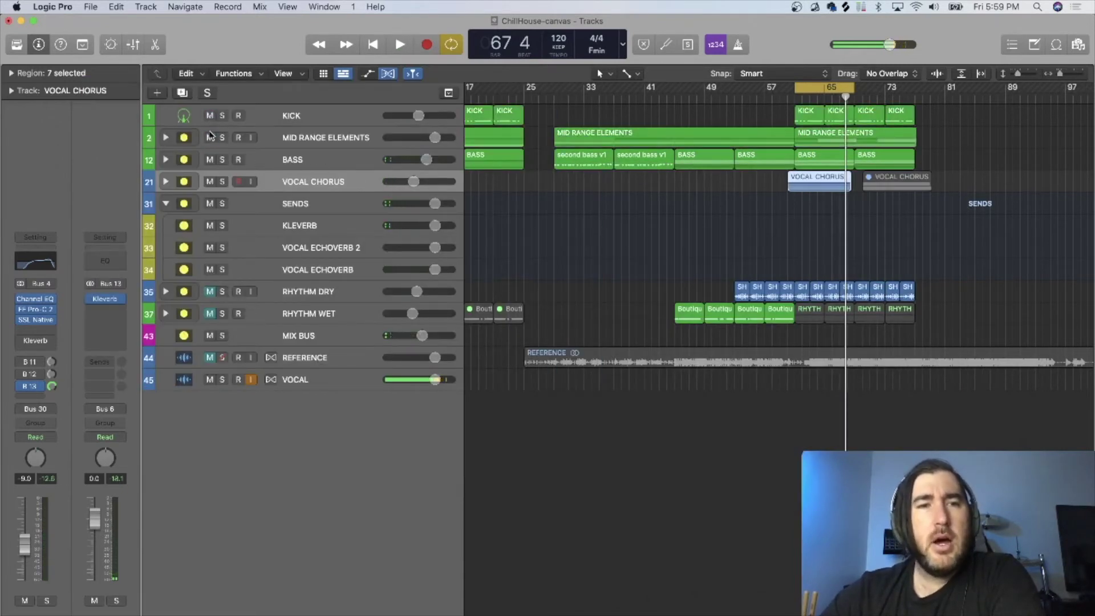
Expand the MID RANGE ELEMENTS and BASS stacks and resume playback
click(166, 137)
double_click(342, 358)
key(space)
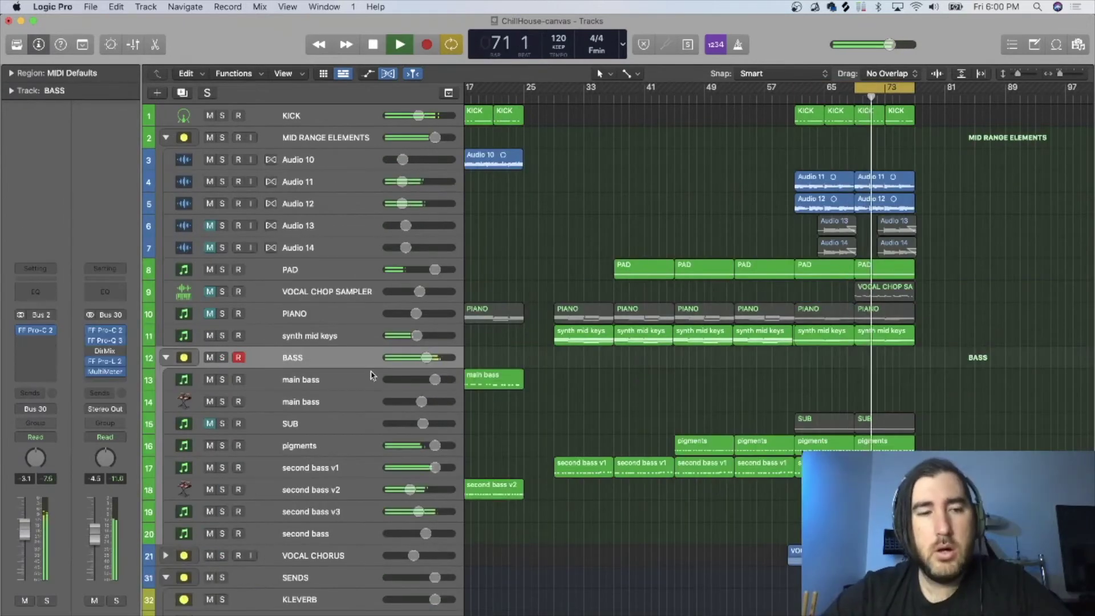
scroll(359, 402, down, 5)
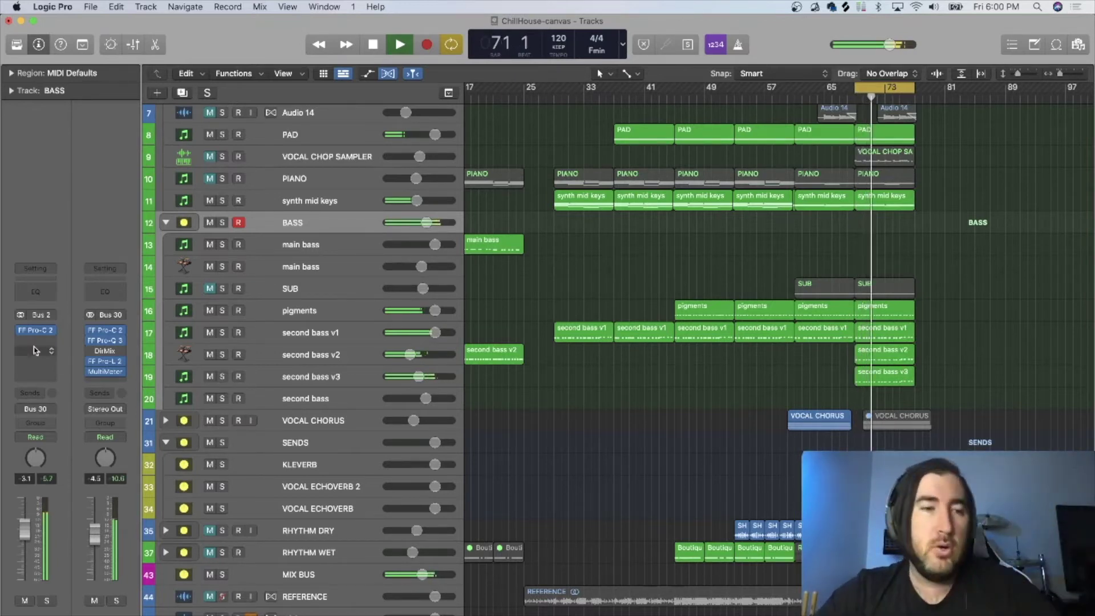
Insert Kleverb (Stereo) on BASS, tweak its Medium Hall preset and add a steep low cut
click(22, 371)
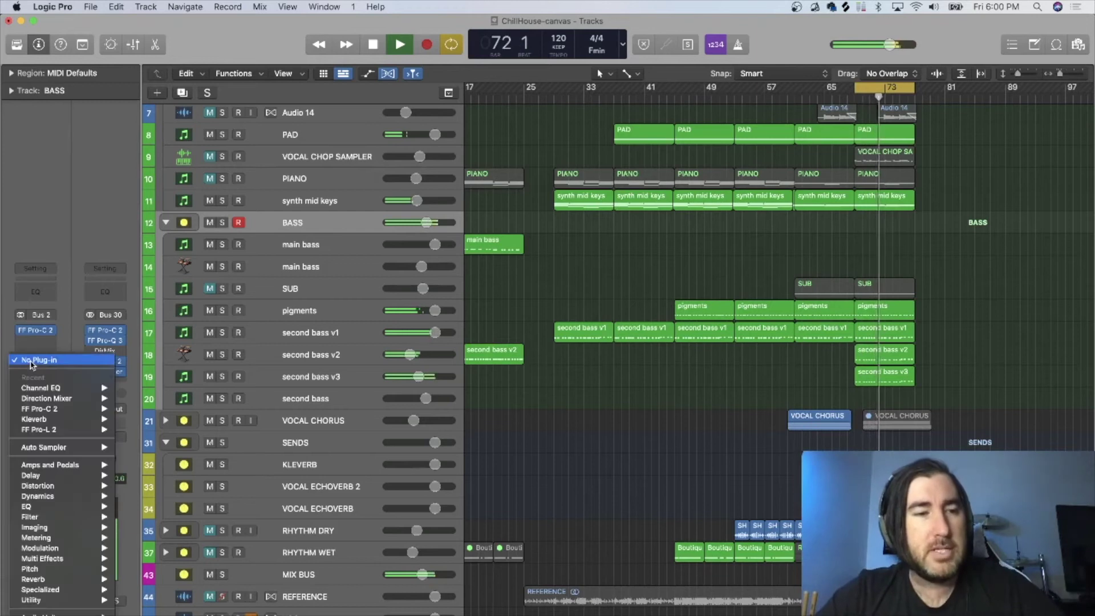
mouse_move(51, 422)
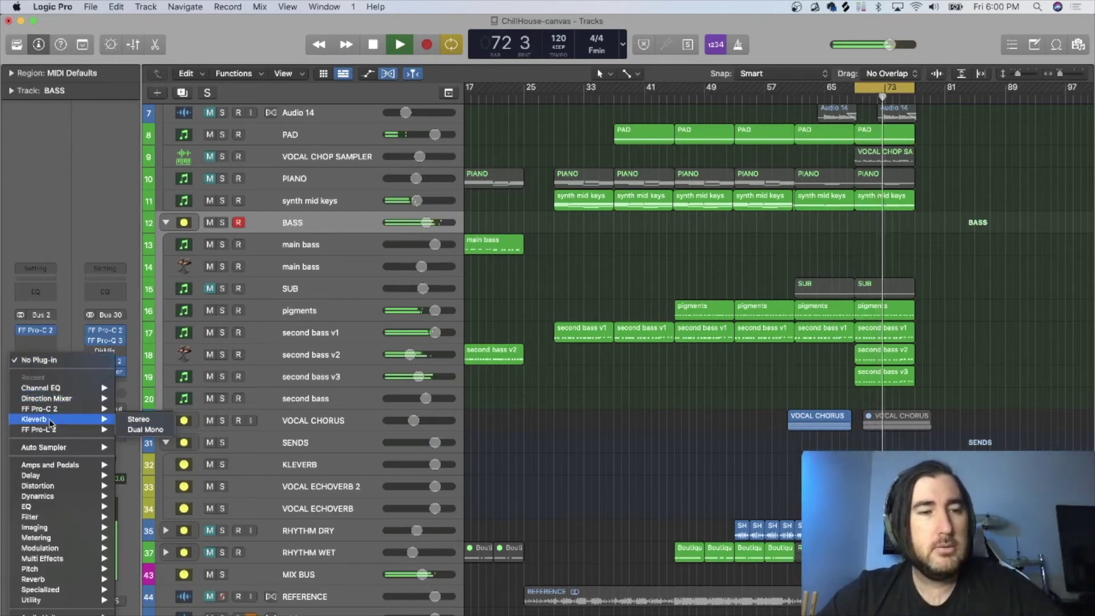
click(145, 419)
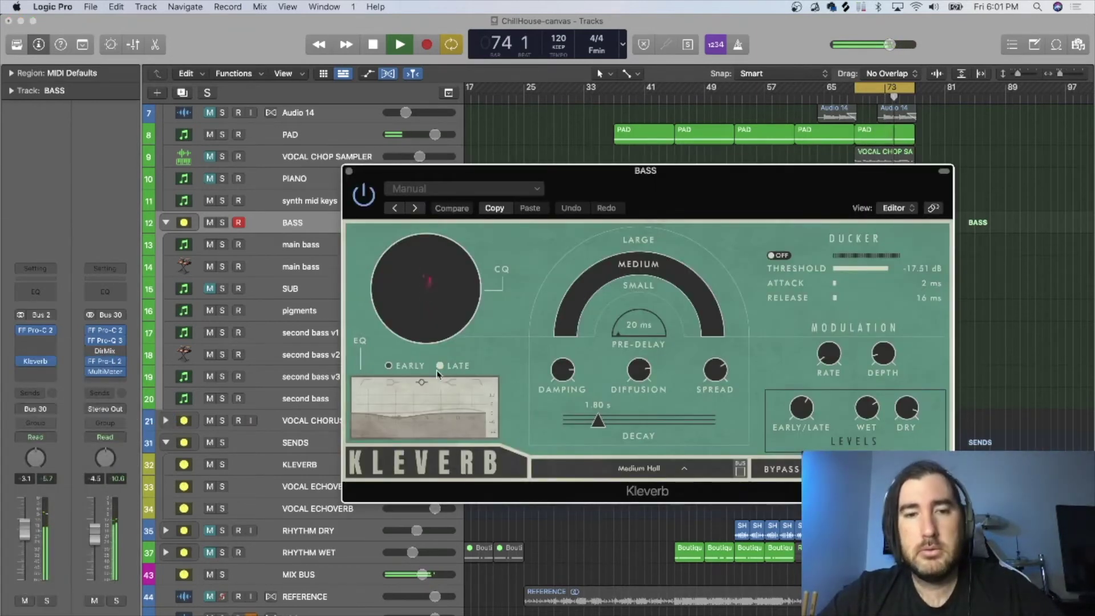
drag(885, 419, 884, 414)
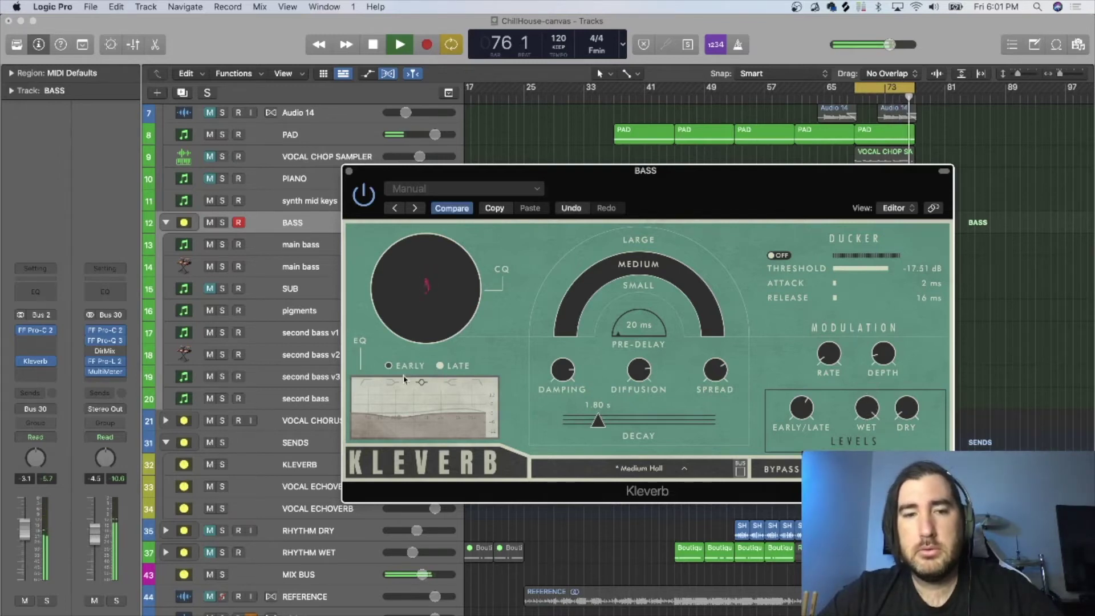
drag(380, 390, 393, 426)
Give the early reflections EQ a low cut at about 200 Hz
click(388, 365)
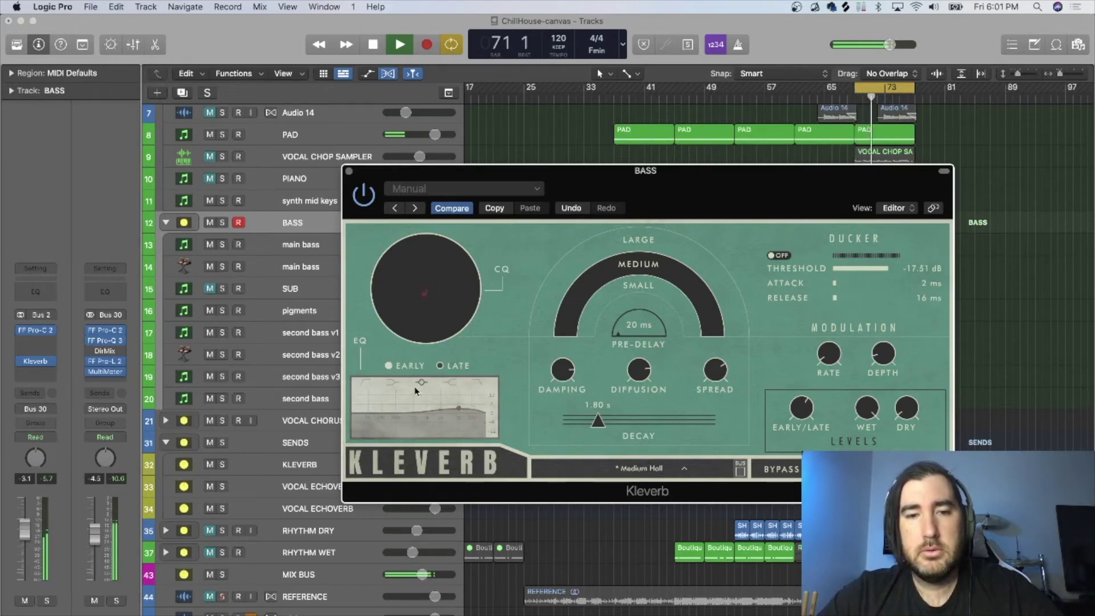
drag(457, 428, 391, 416)
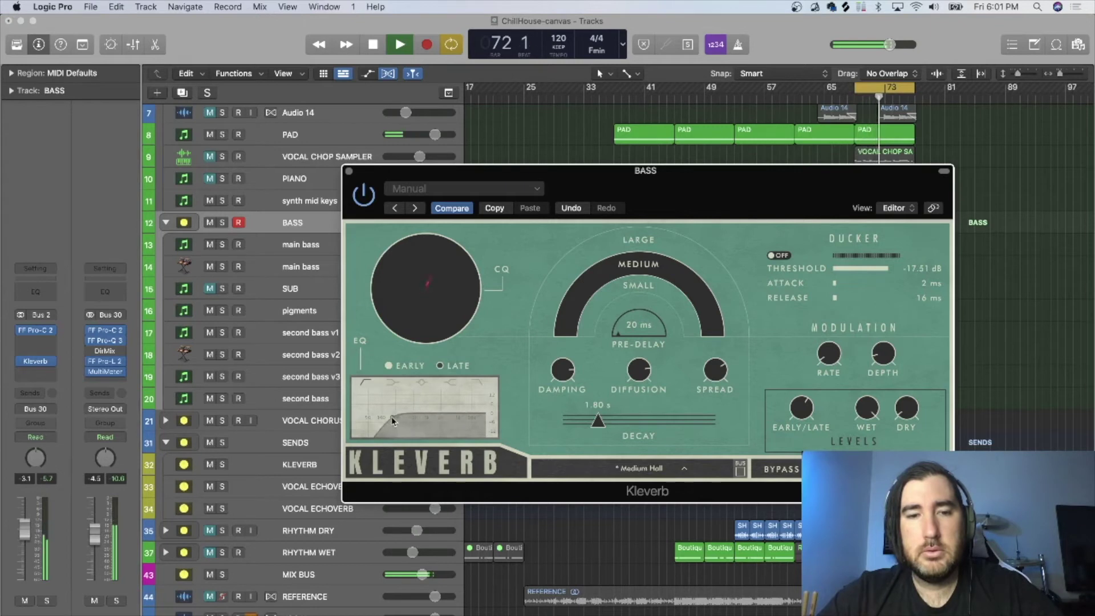
click(482, 387)
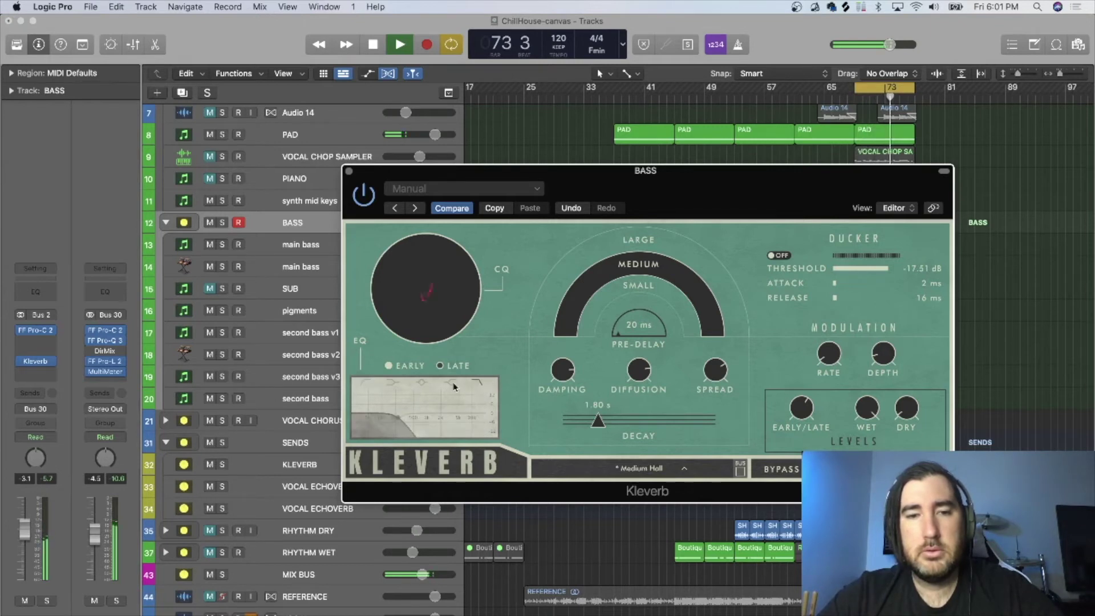
click(365, 383)
key(space)
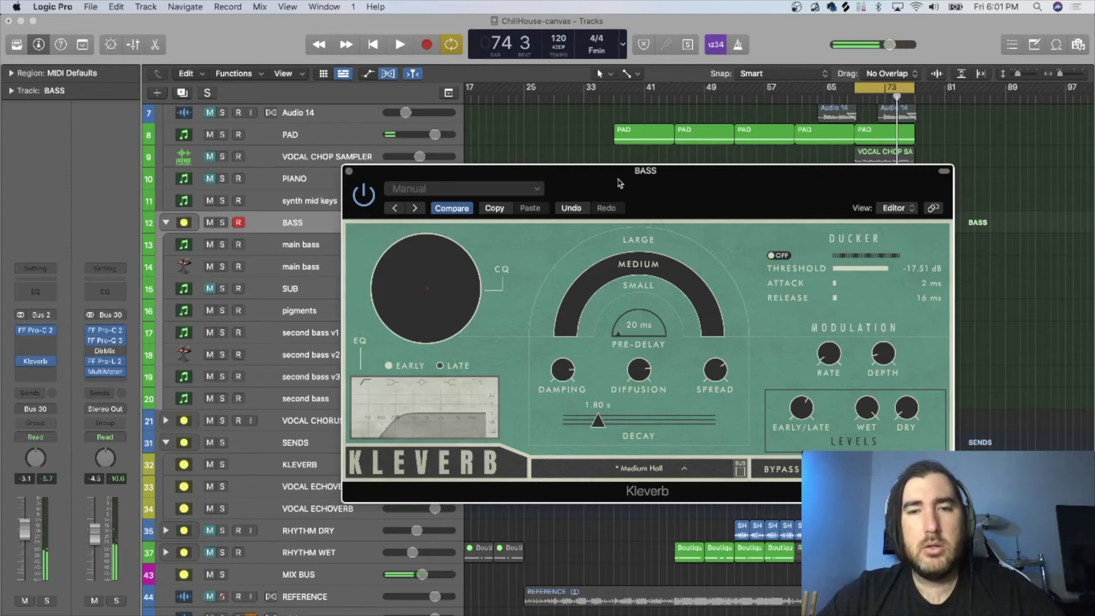
Check the late reflections EQ low cut while the loop plays
drag(619, 183, 658, 169)
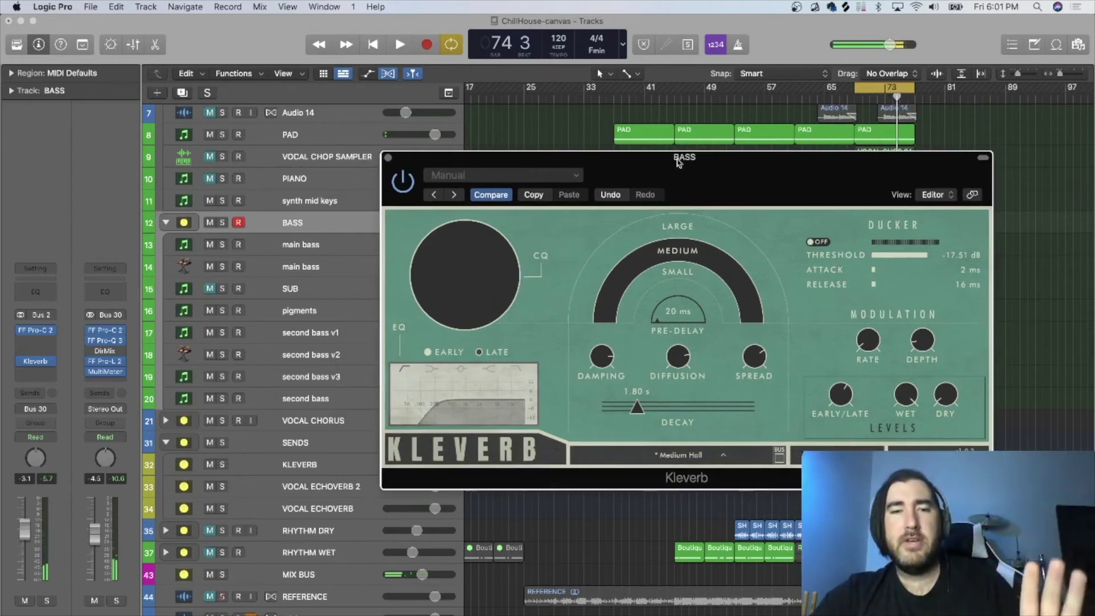
click(433, 357)
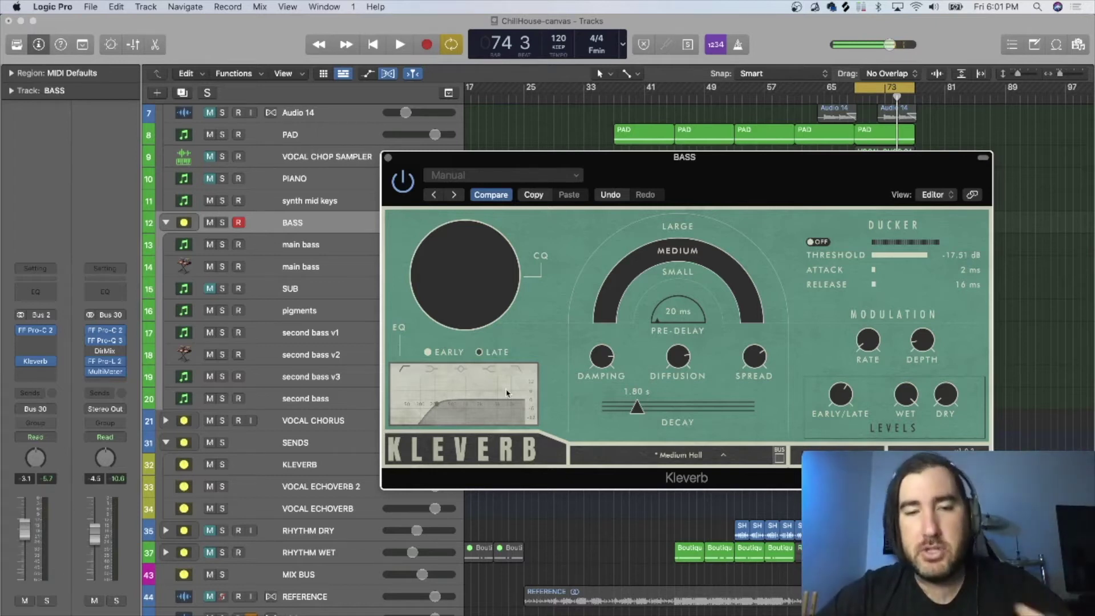
click(426, 352)
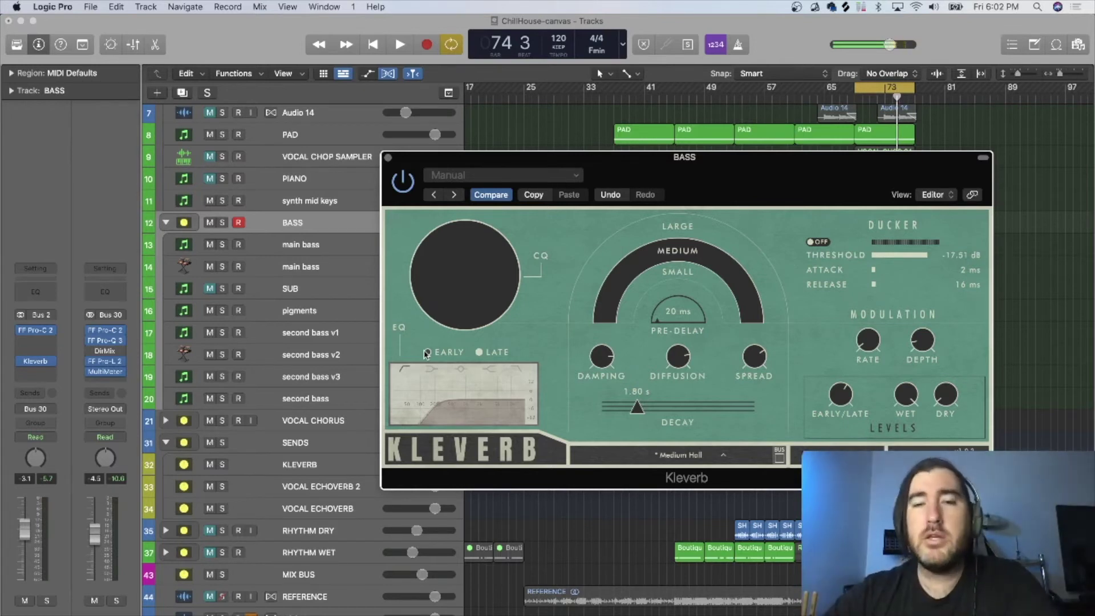
key(space)
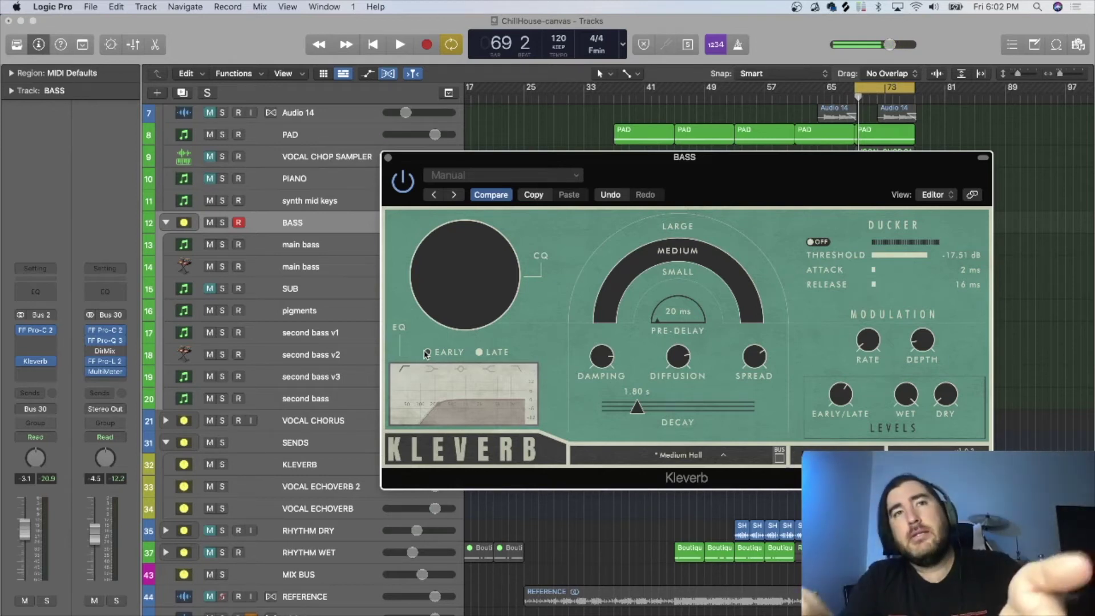
key(space)
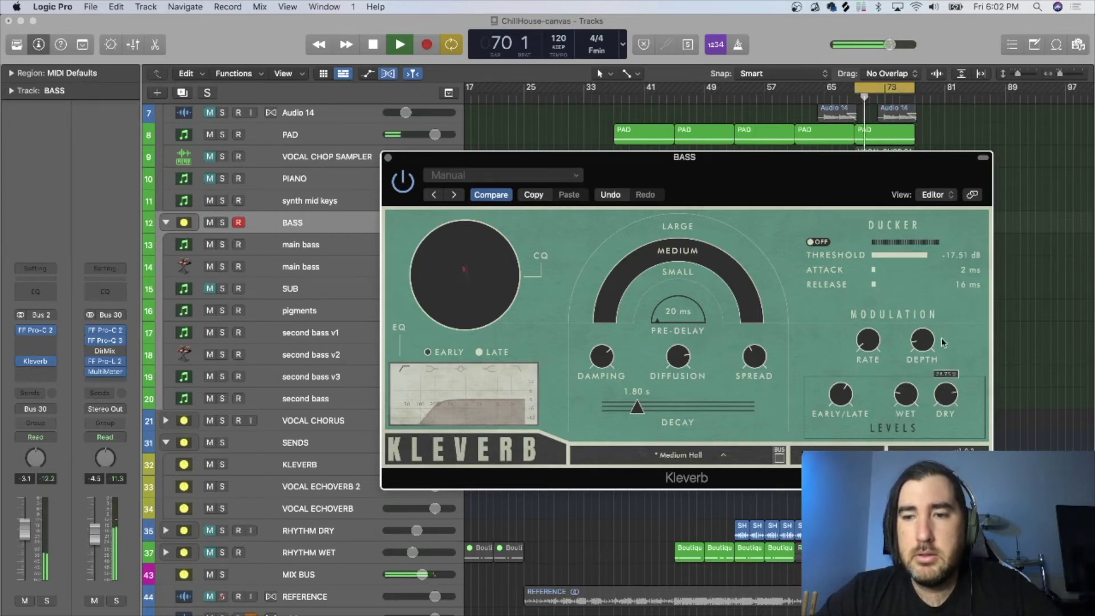
Raise the bass Kleverb wet to 32.50% and enable the ducker at -11.40 dB threshold
drag(906, 399, 907, 395)
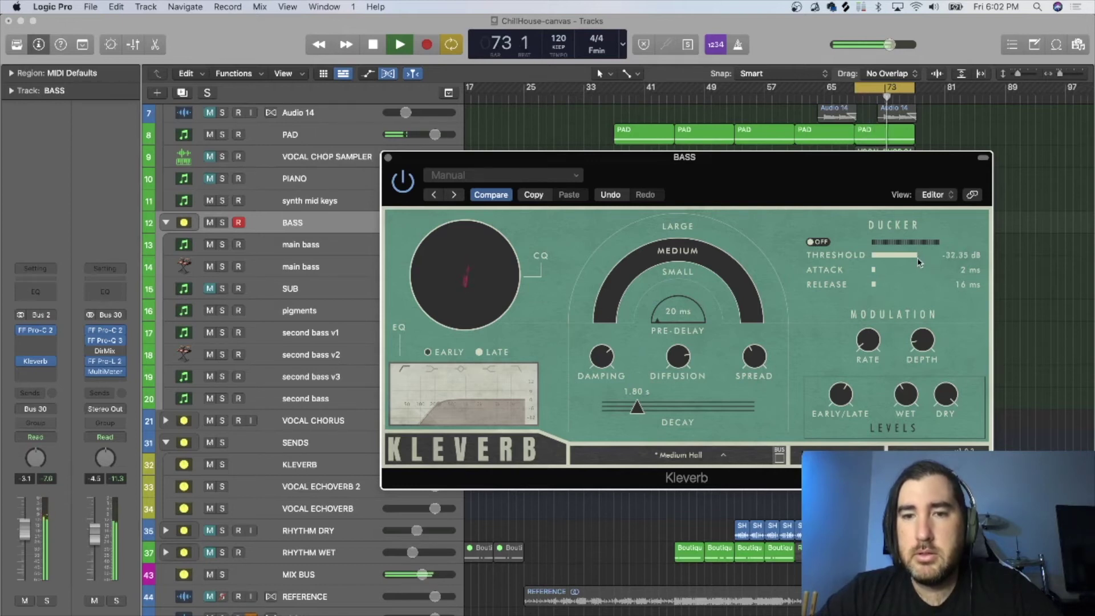
drag(919, 259, 895, 263)
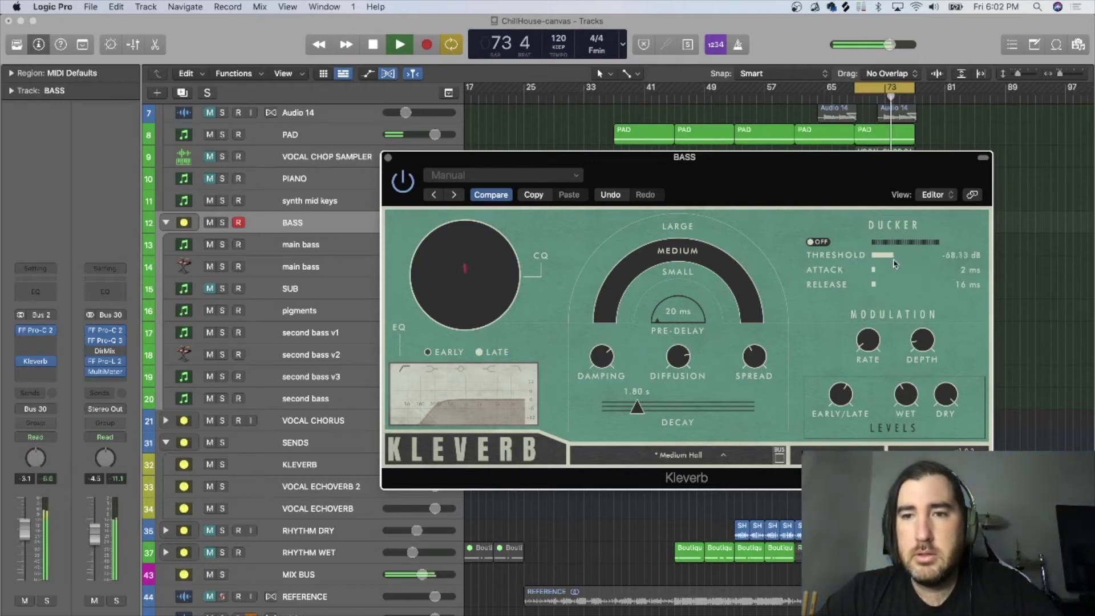
click(812, 242)
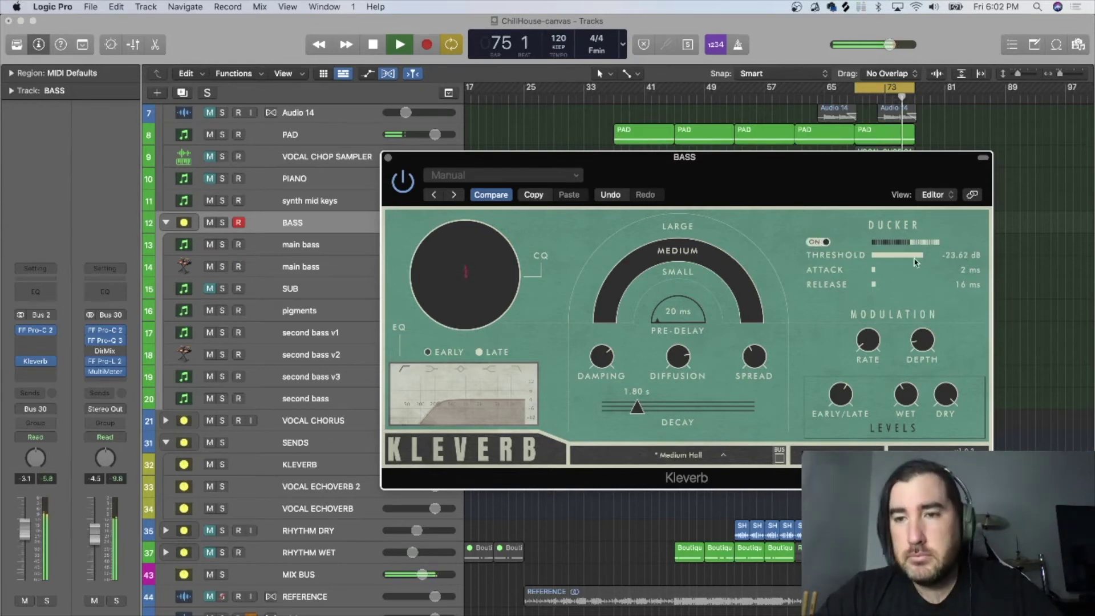
drag(915, 262, 924, 260)
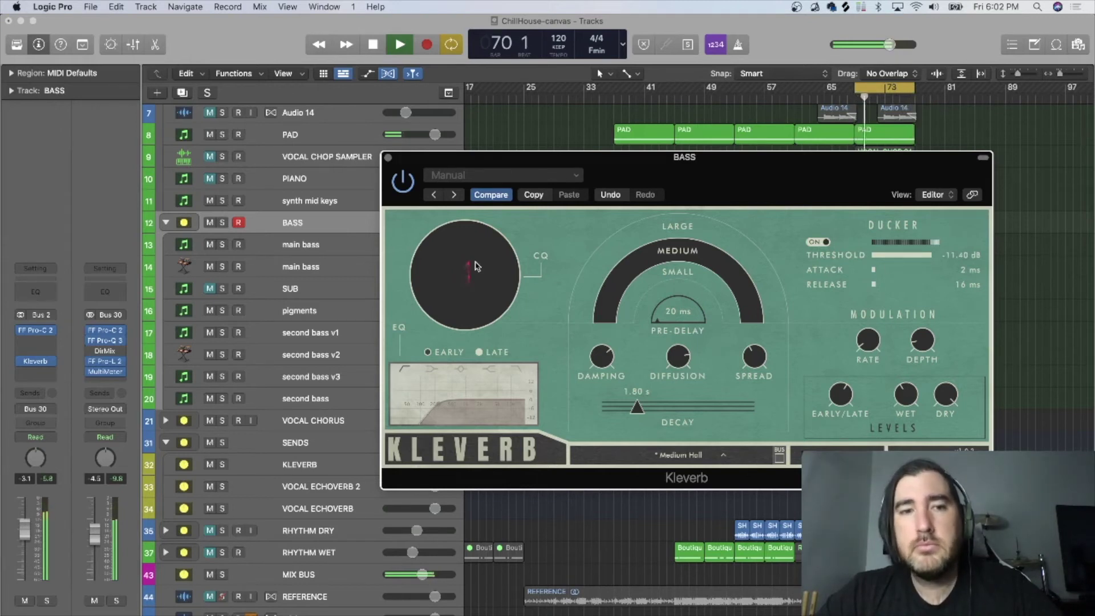
scroll(291, 162, up, 2)
scroll(290, 162, up, 4)
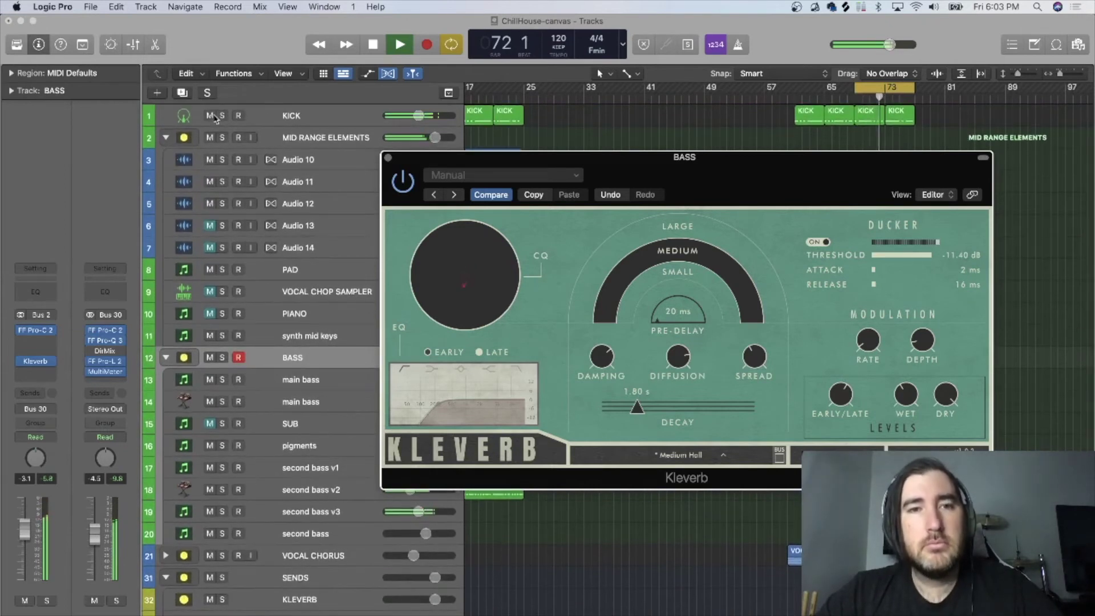
Stop playback and set the BASS Kleverb insert to No Plug-in
scroll(264, 198, down, 1)
scroll(264, 197, down, 6)
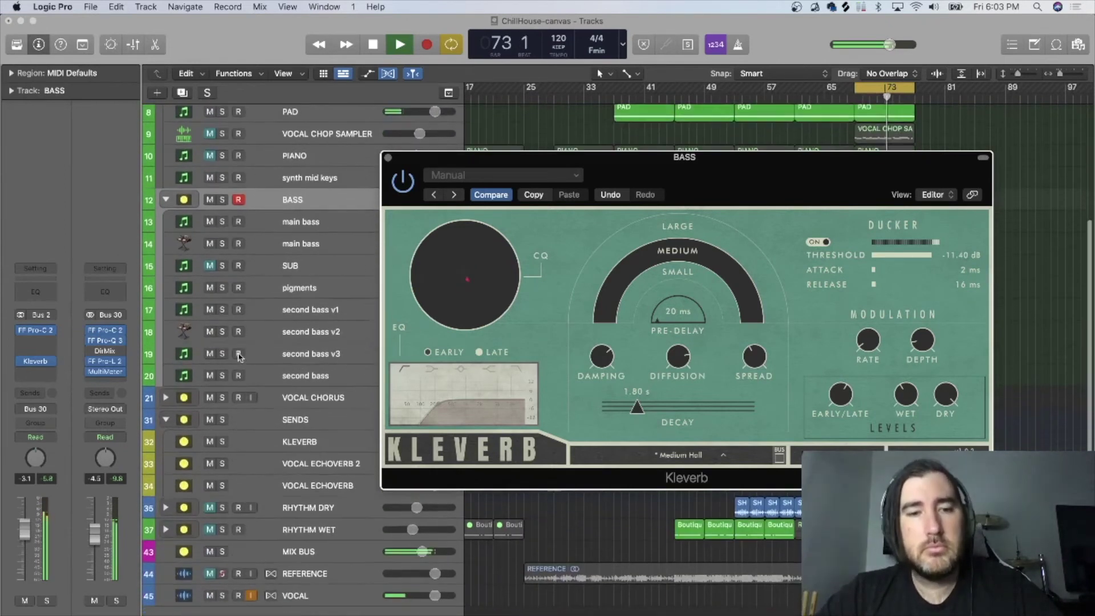
key(space)
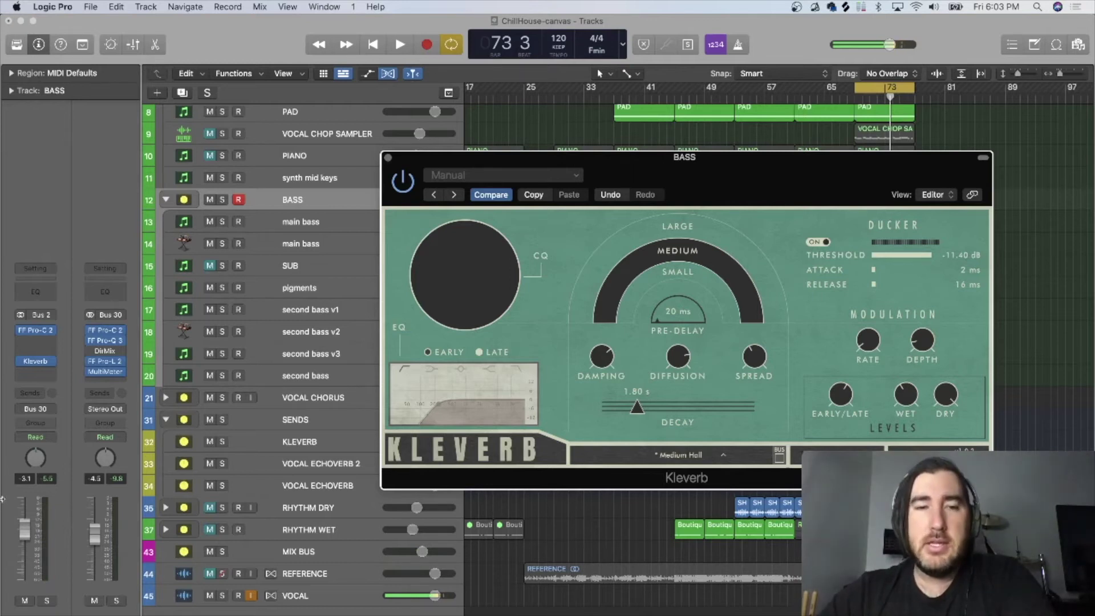
click(52, 362)
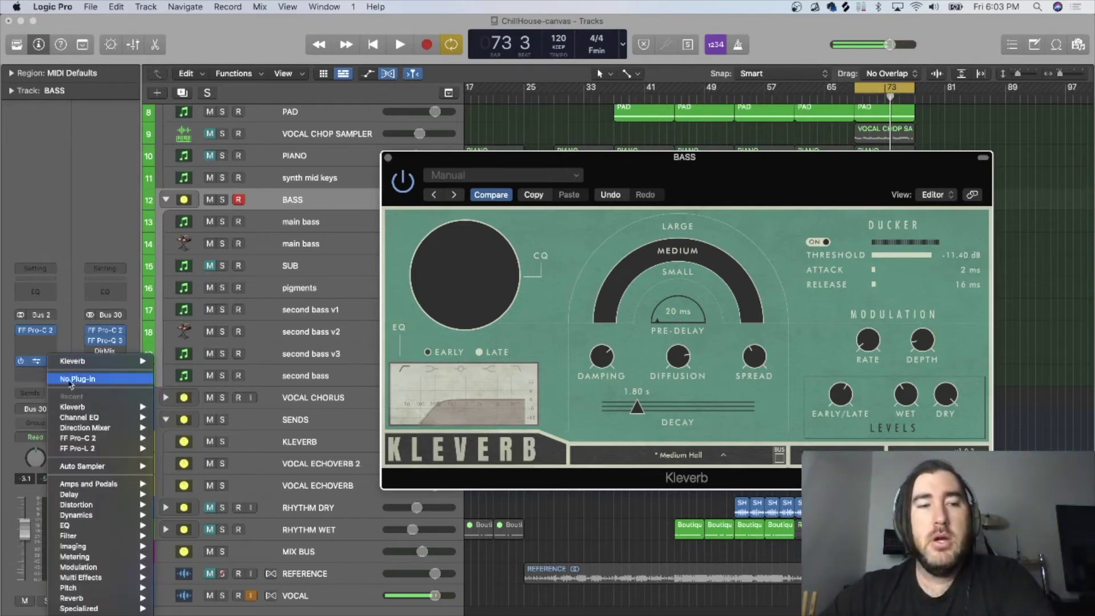
click(69, 381)
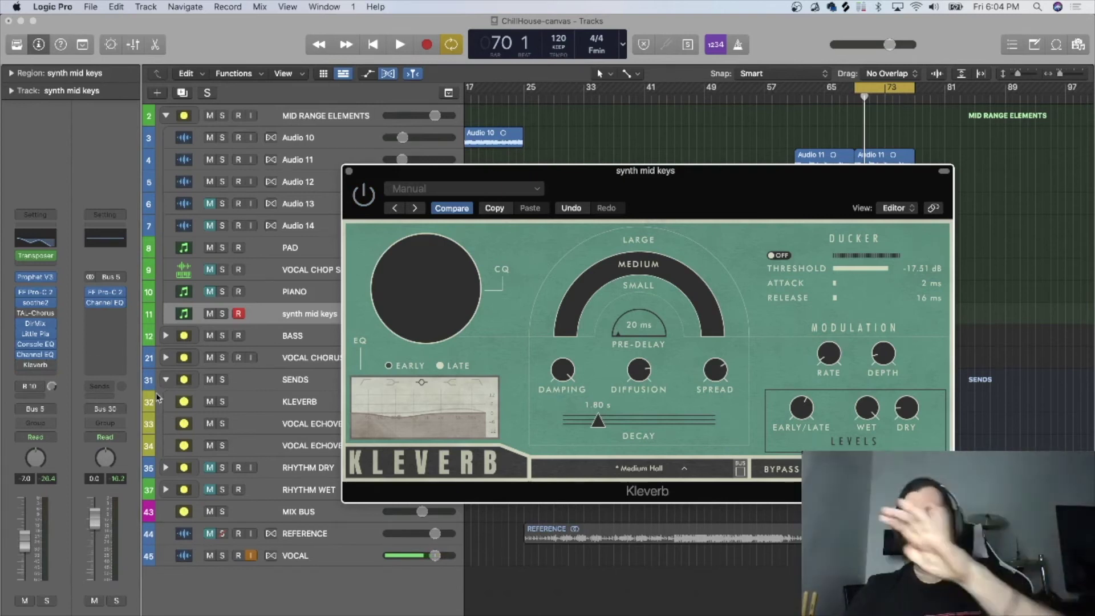
Solo synth mid keys and loop playback from bar 69 with its Kleverb window in front
key(space)
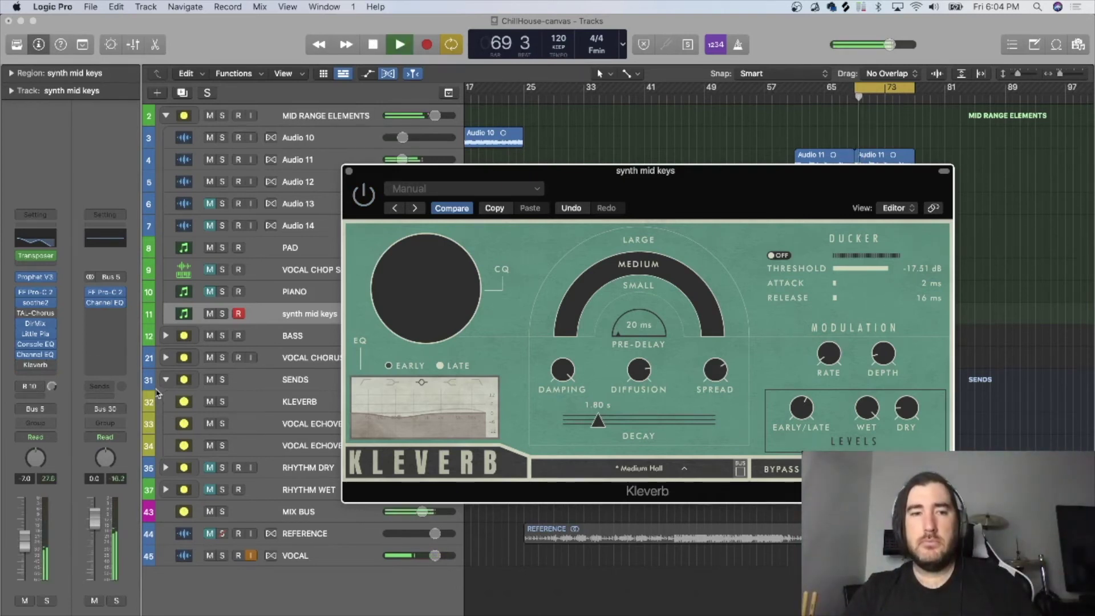
key(s)
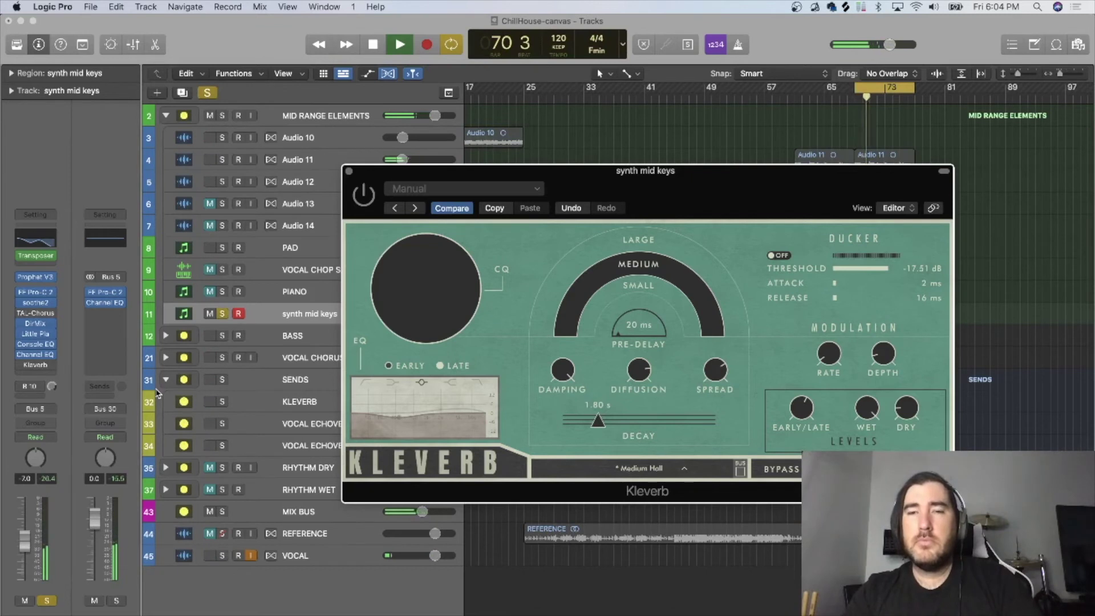
key(s)
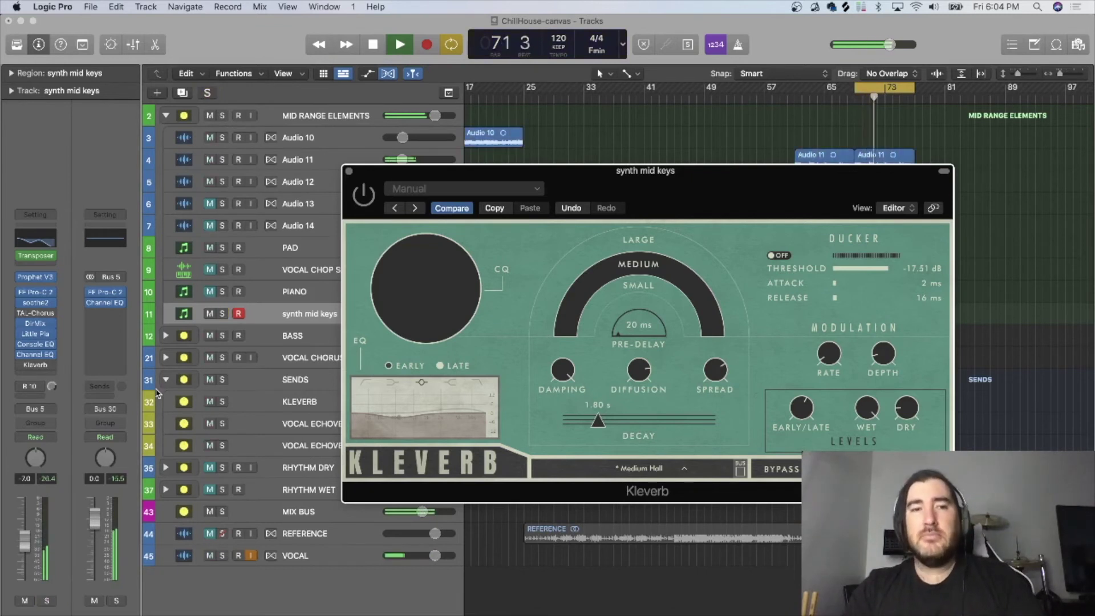
key(space)
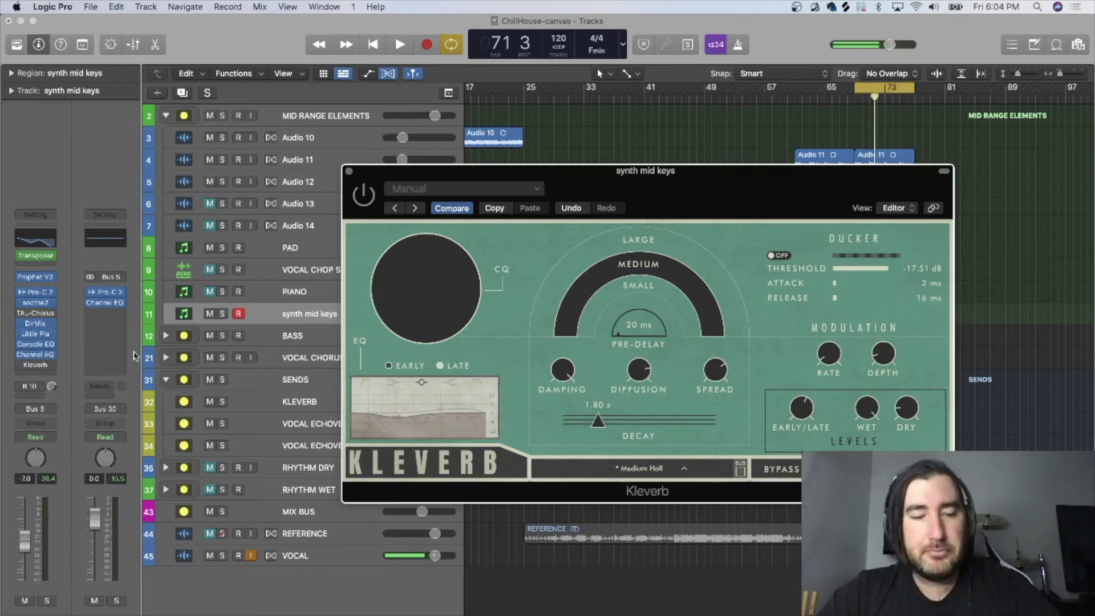
key(s)
key(space)
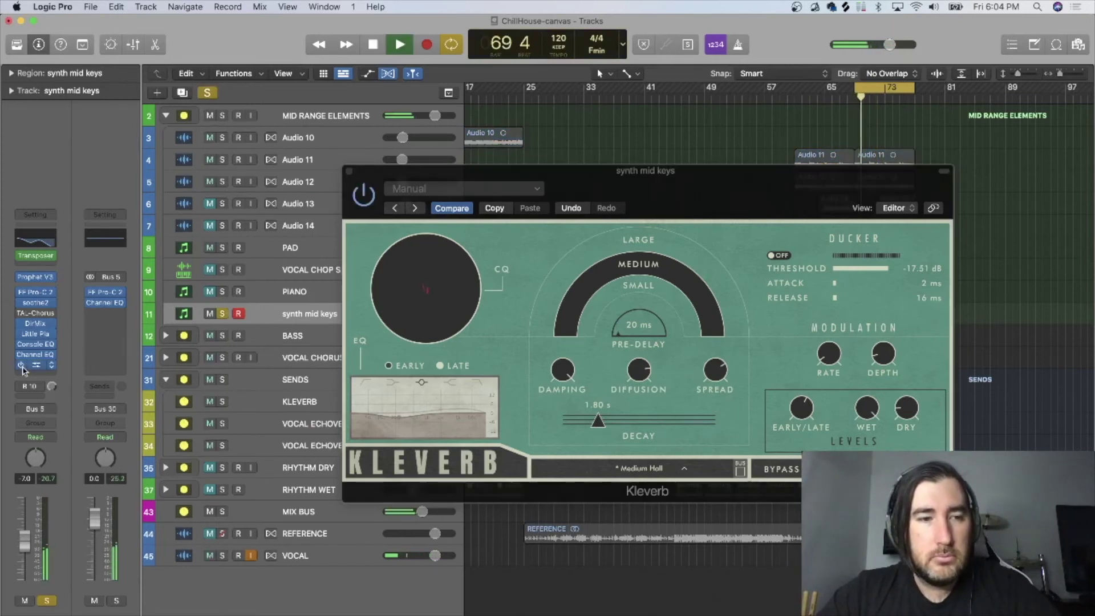
click(797, 408)
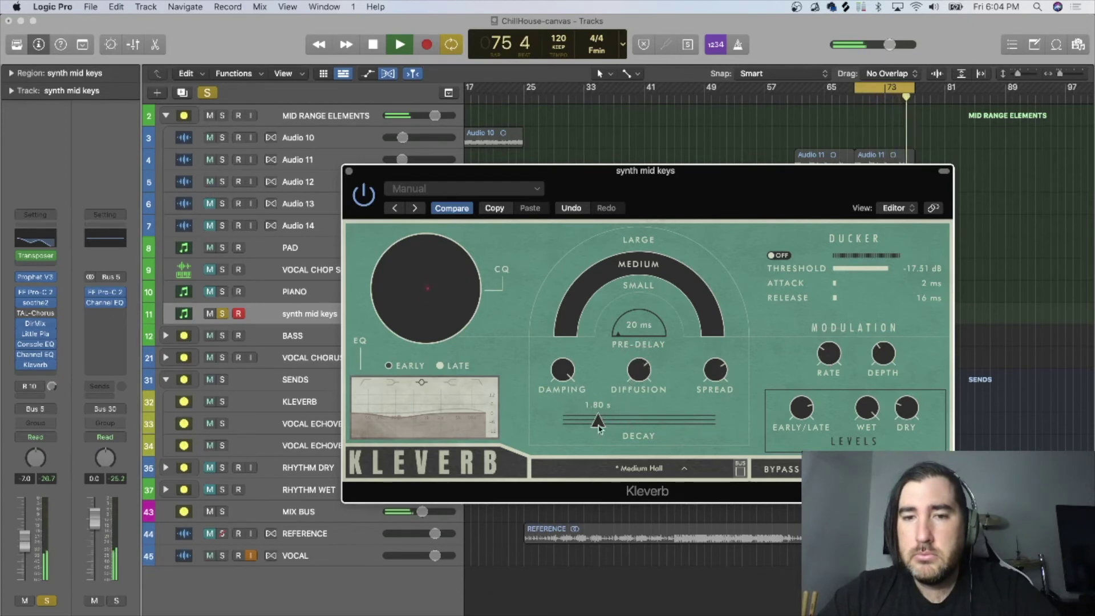
Set decay to 2.92 s and a Large room, and roll off the early EQ's highs
drag(598, 420, 610, 425)
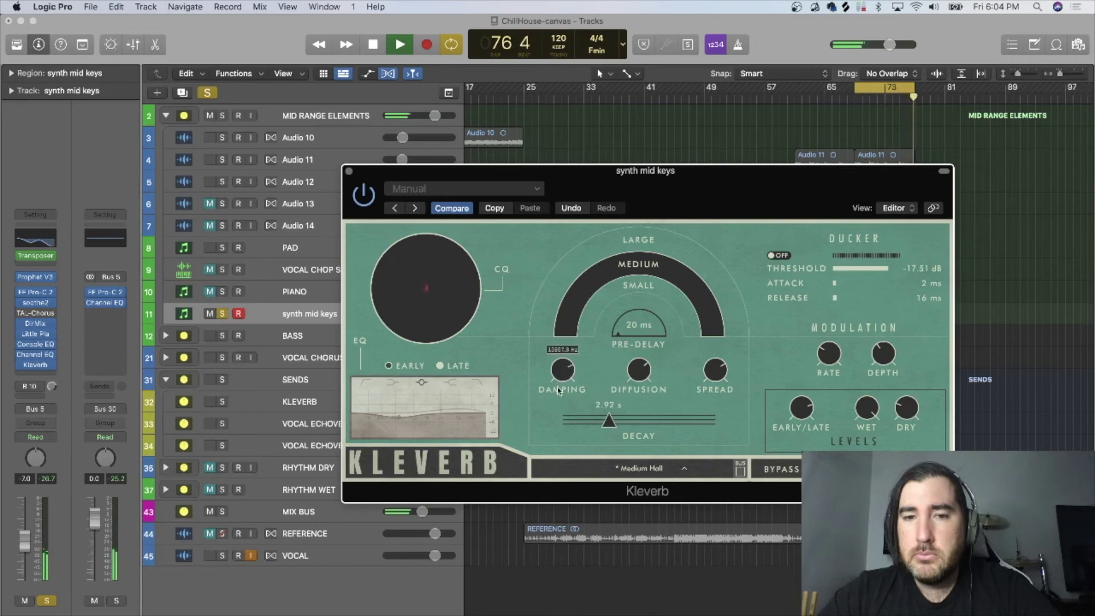
click(632, 248)
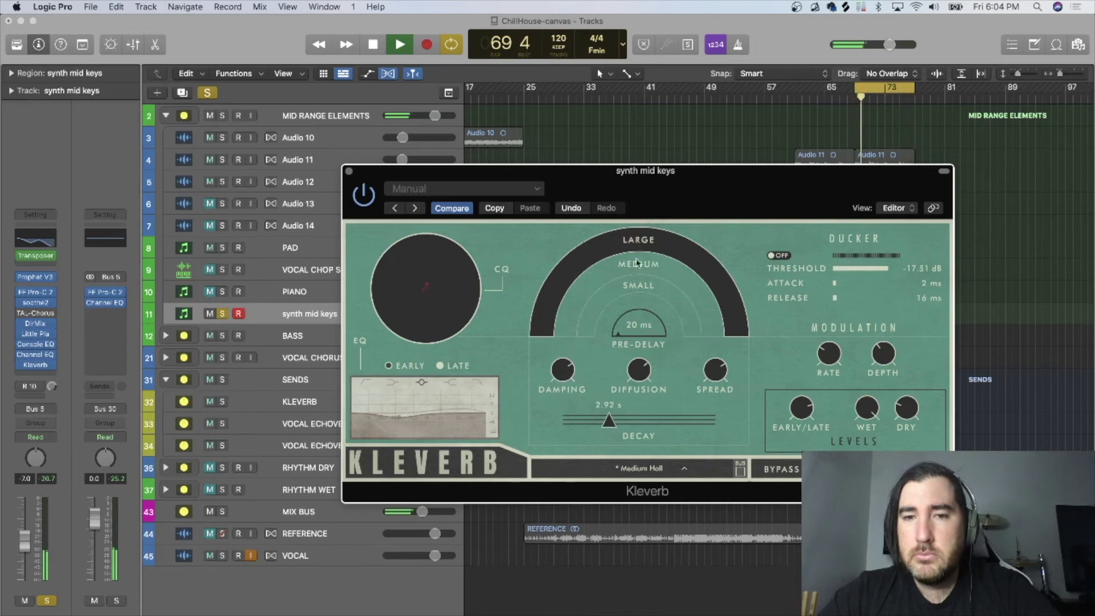
click(441, 365)
drag(461, 412, 421, 403)
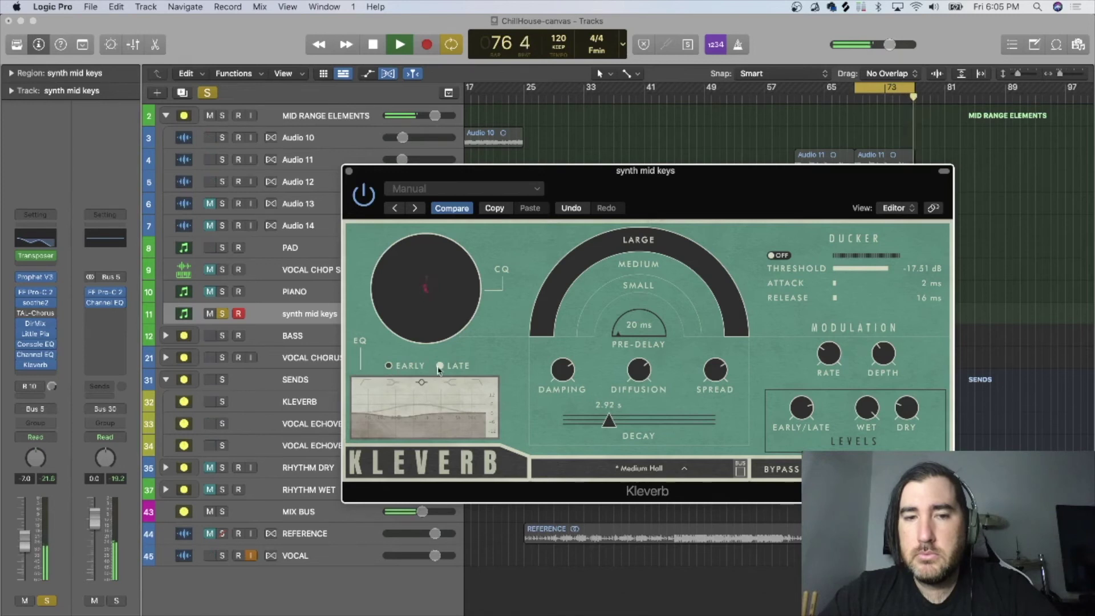
drag(479, 387, 463, 416)
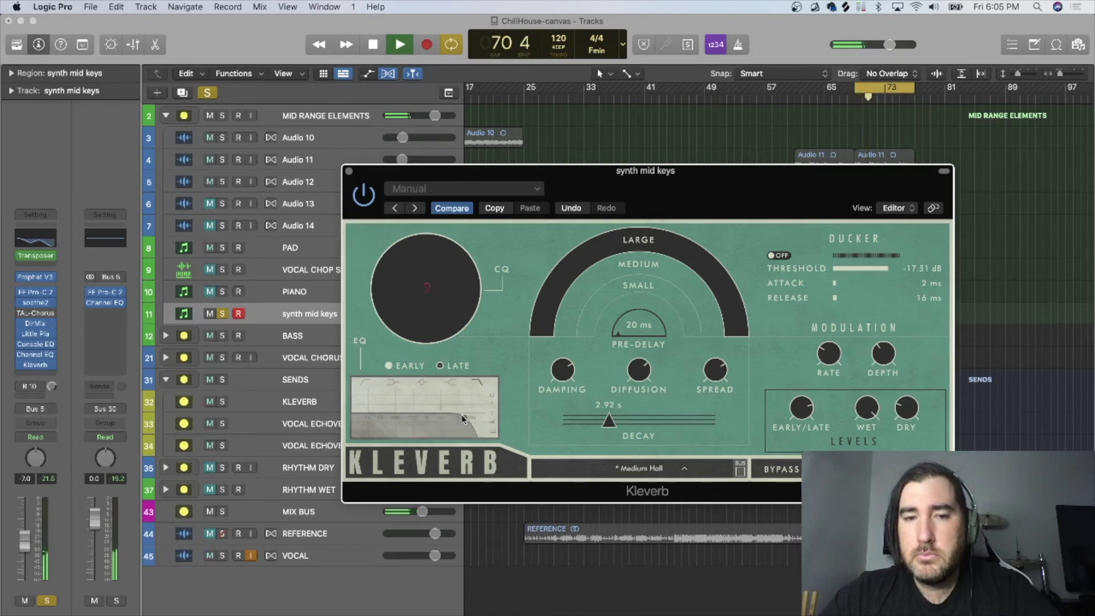
Add a mid-range bump to the late EQ, then stop playback and unsolo synth mid keys
click(387, 365)
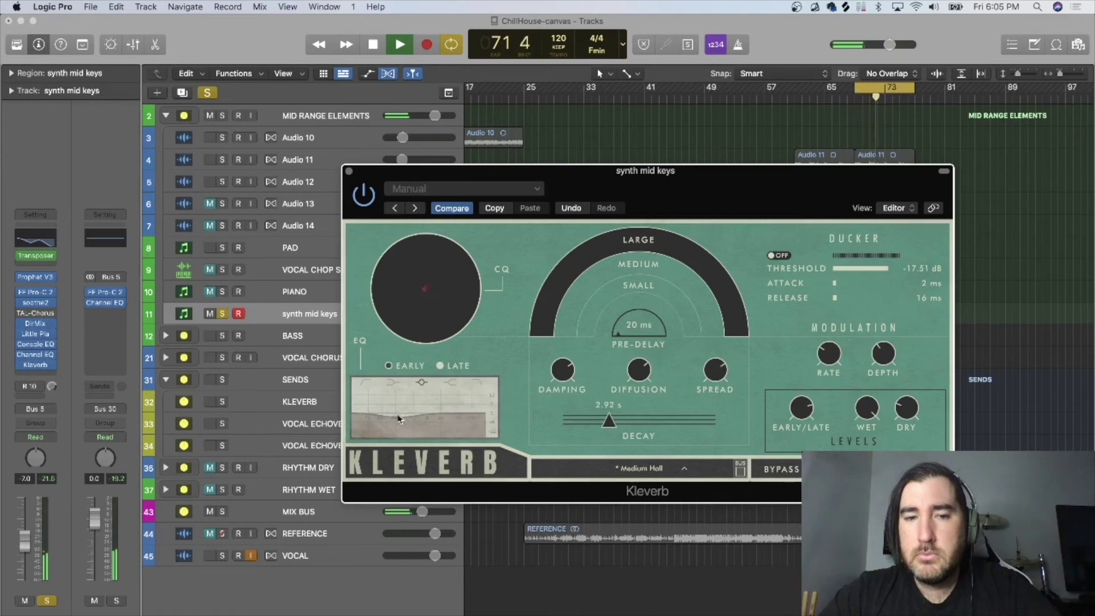
mouse_move(427, 415)
mouse_down()
mouse_move(442, 397)
mouse_move(423, 429)
mouse_move(419, 412)
mouse_up()
key(space)
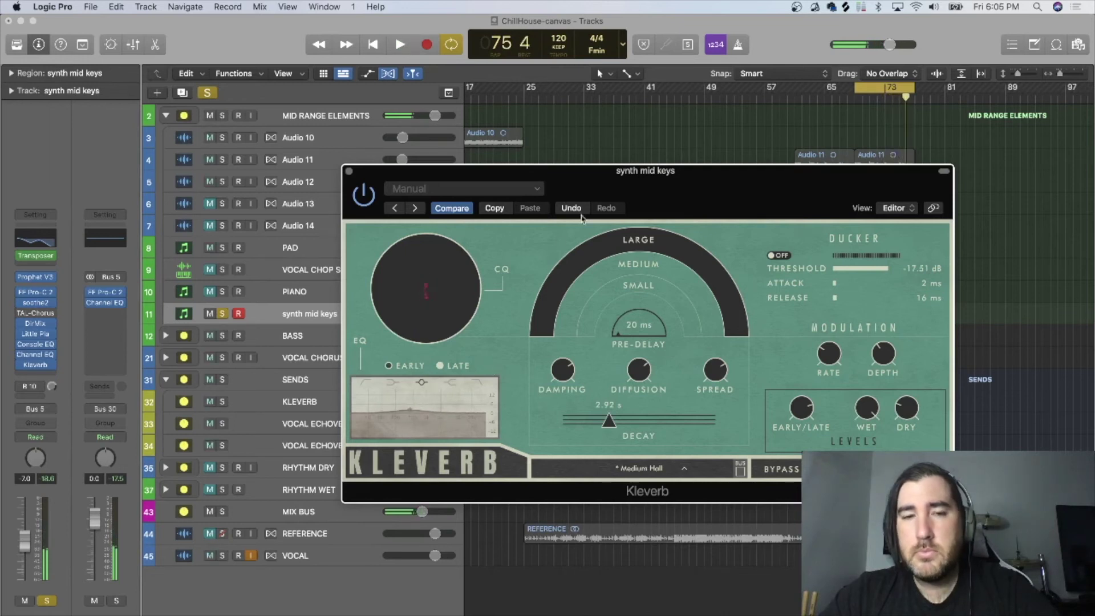
key(s)
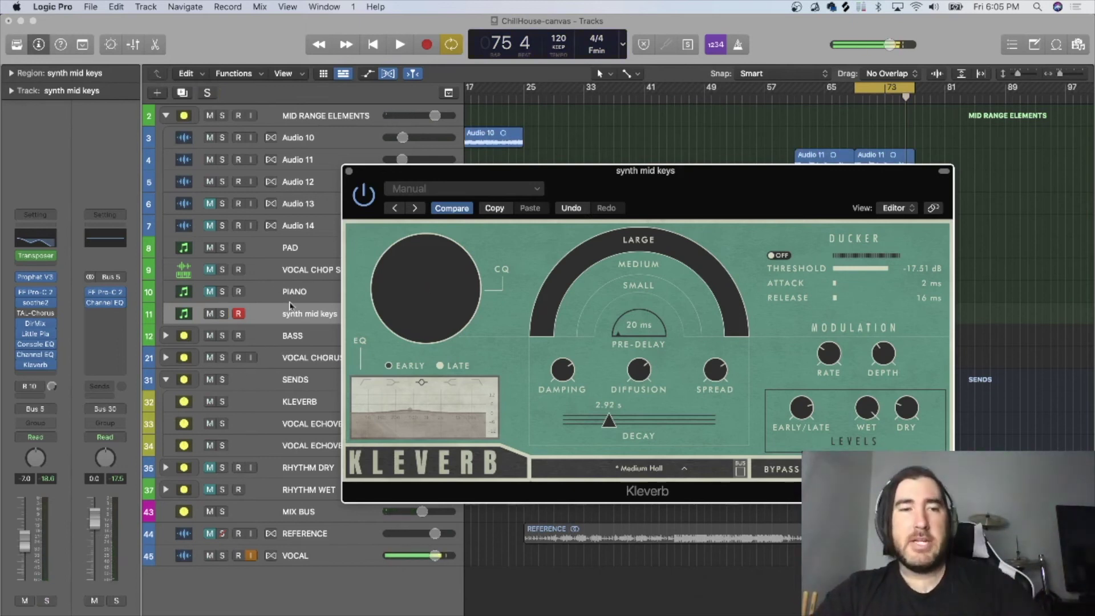
Briefly solo BASS during playback, then replay the full mix from the cycle start
key(space)
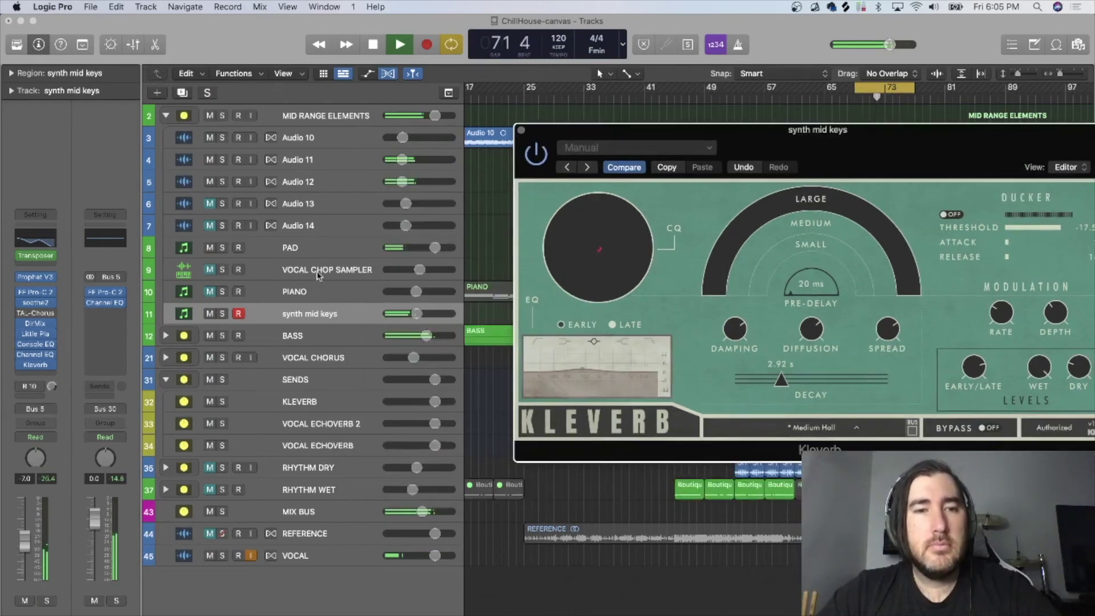
click(317, 339)
key(s)
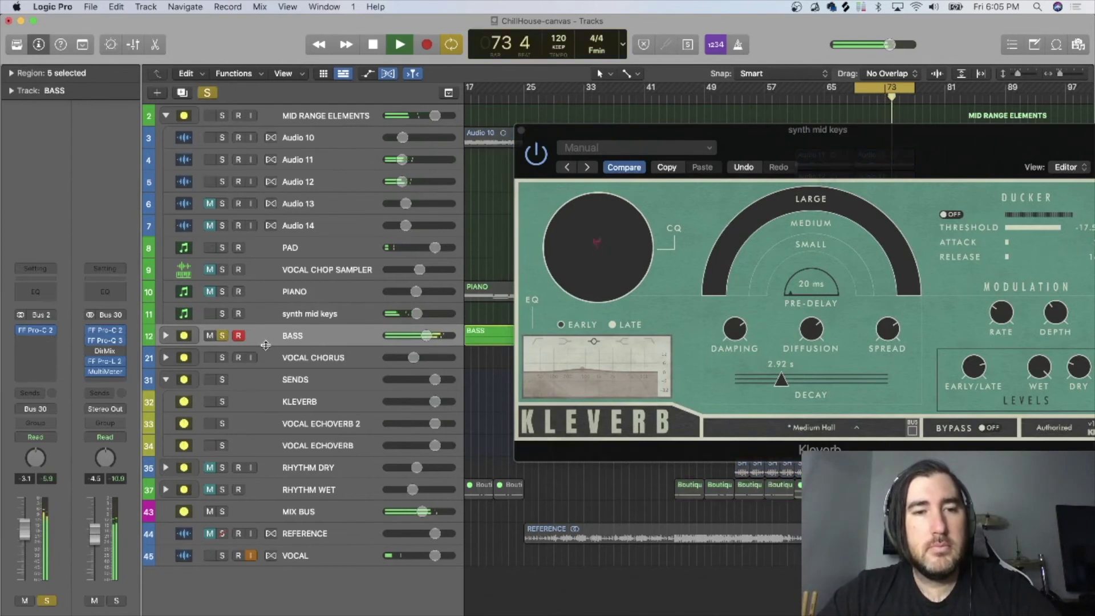
key(s)
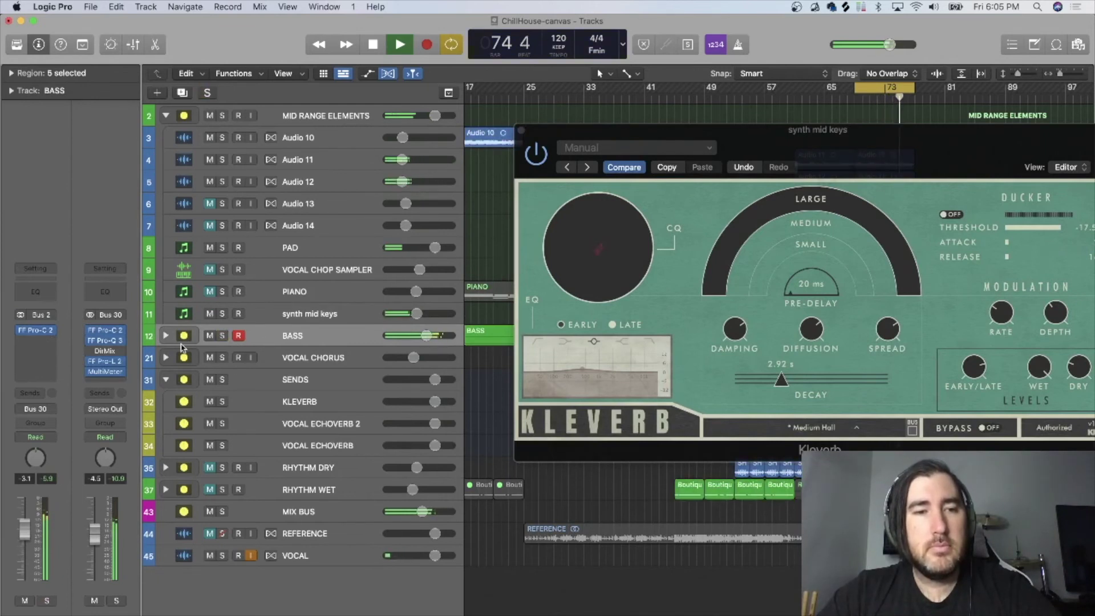
key(space)
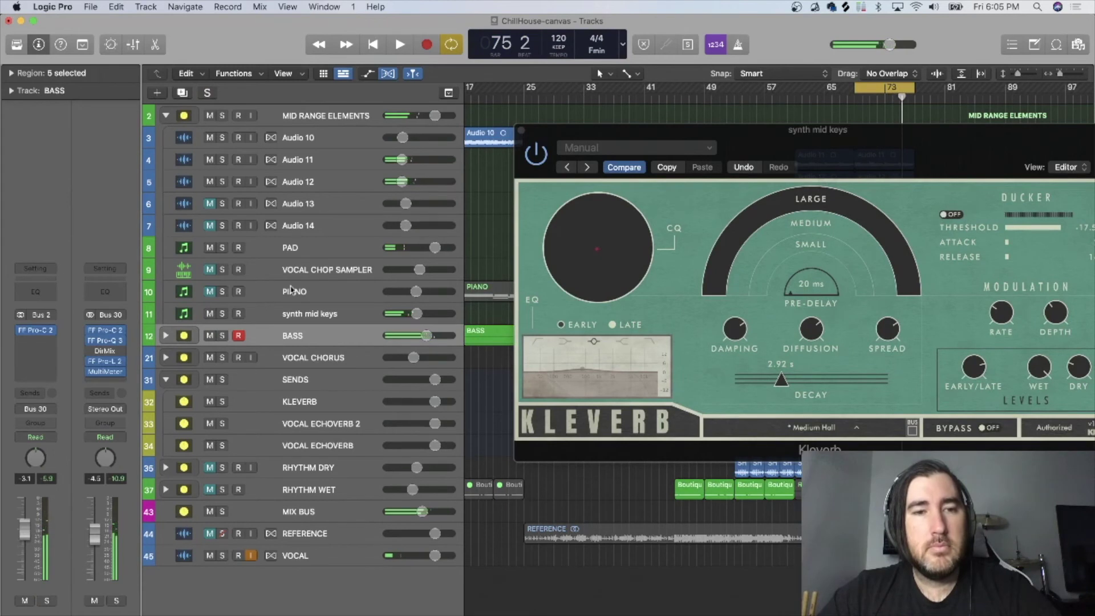
key(space)
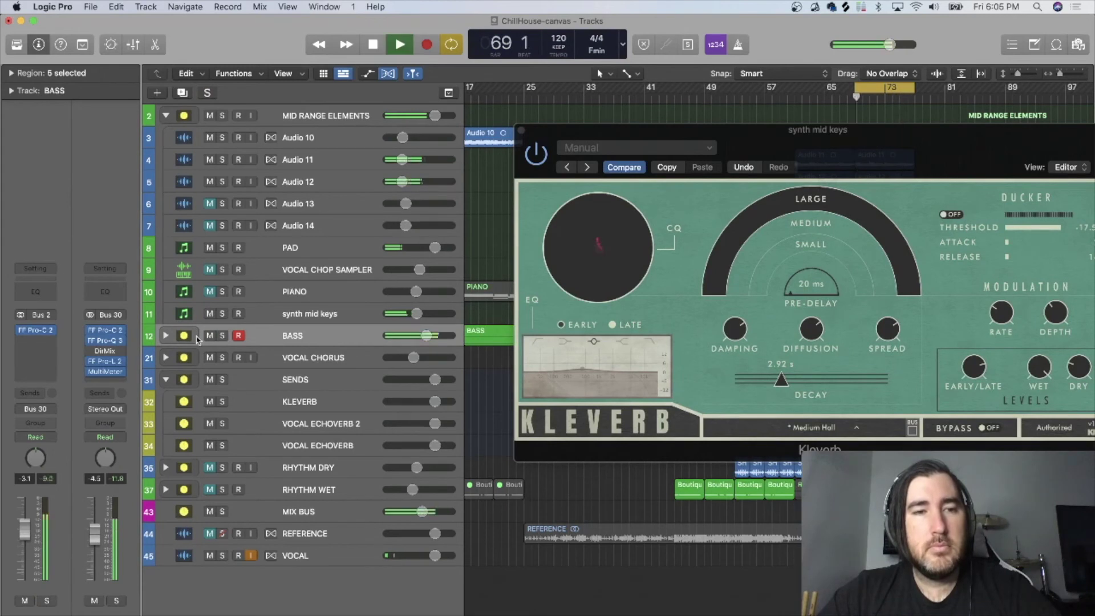
Expand the BASS stack to view its sub-tracks, then collapse it again
click(167, 336)
scroll(307, 405, down, 1)
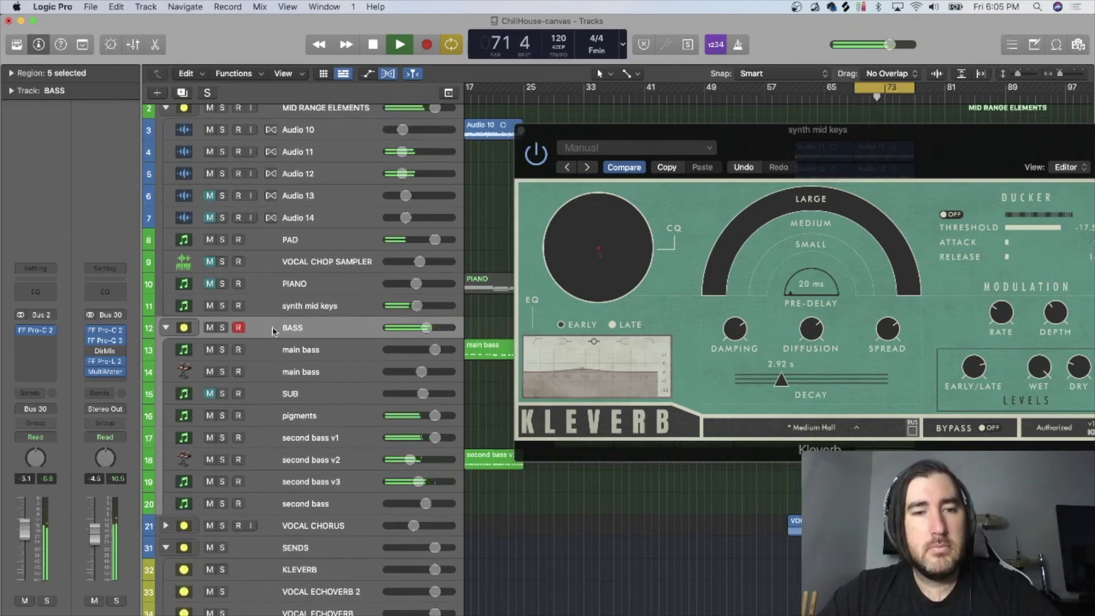
click(167, 328)
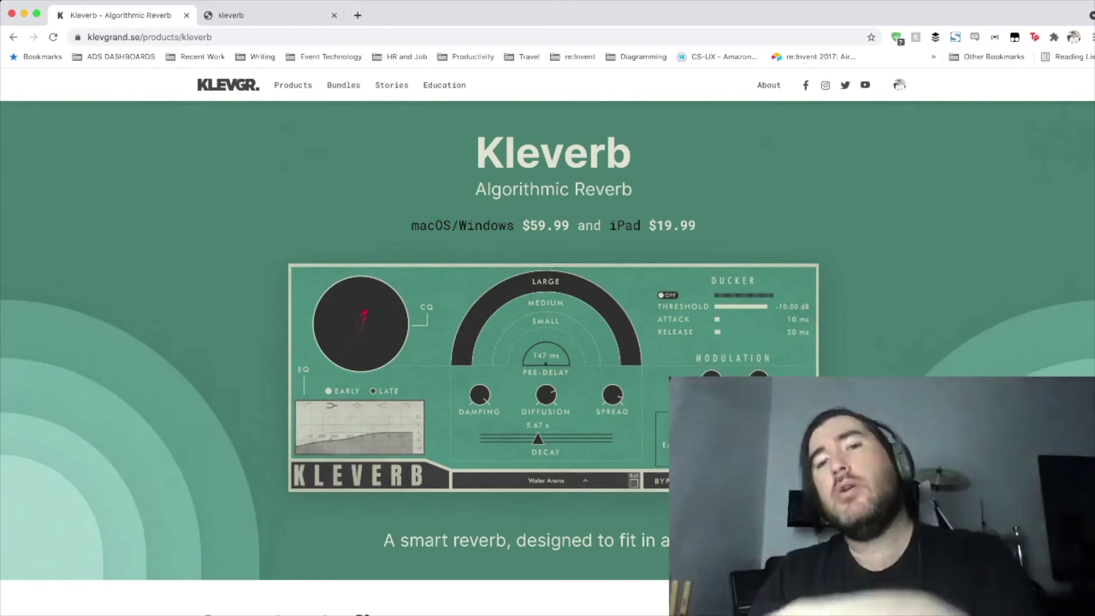
Scroll down the Kleverb page to its description and $59.99 / $19.99 pricing
scroll(399, 342, down, 2)
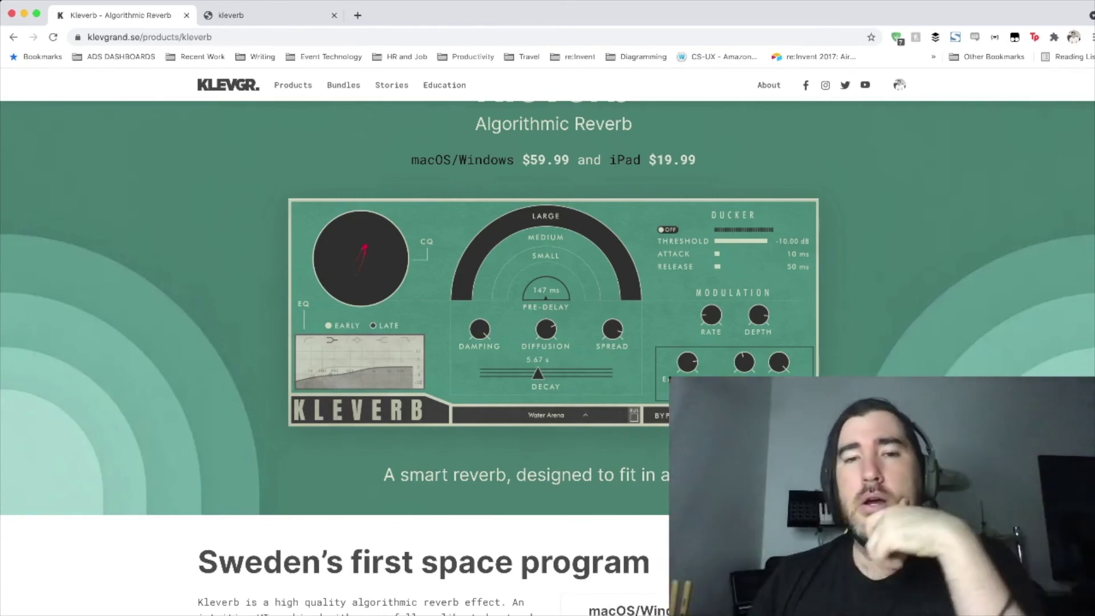
scroll(547, 308, down, 7)
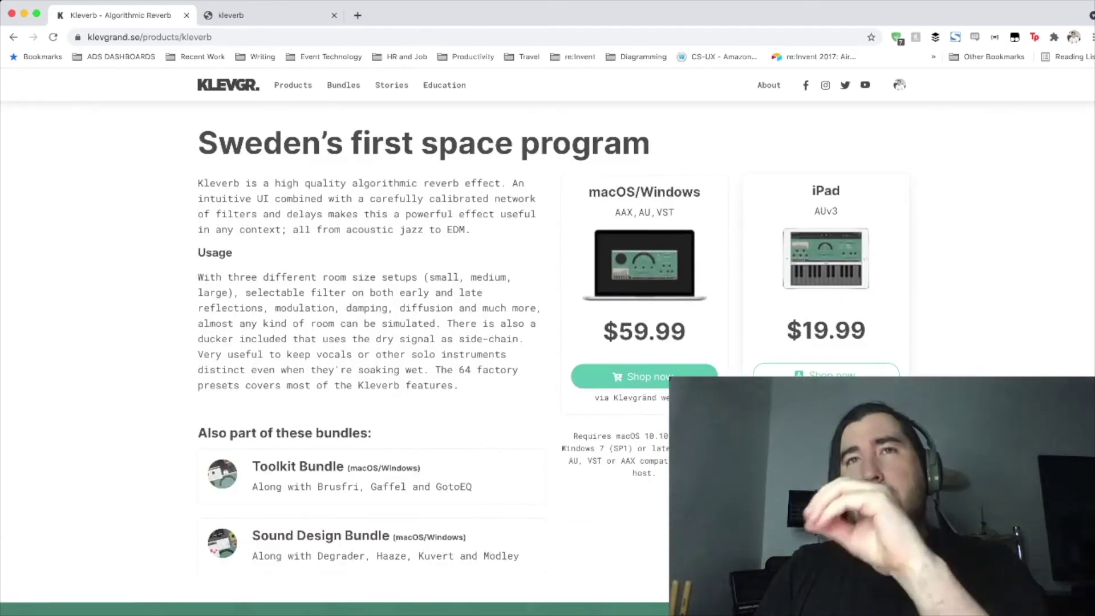